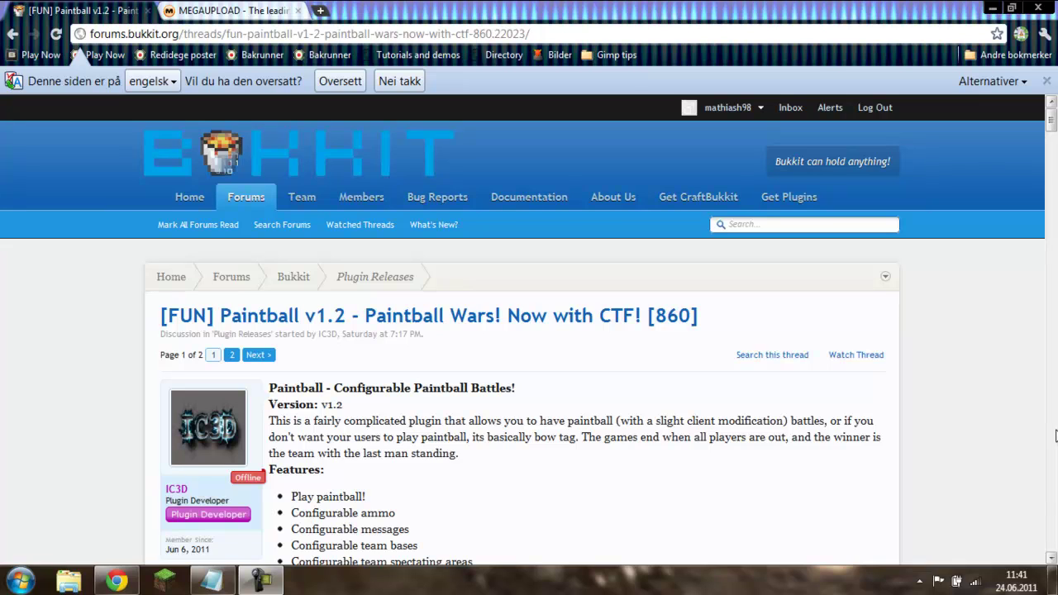
Download Pantball texture.rar from the Megaupload page and open it in WinRAR
scroll(569, 504, down, 3)
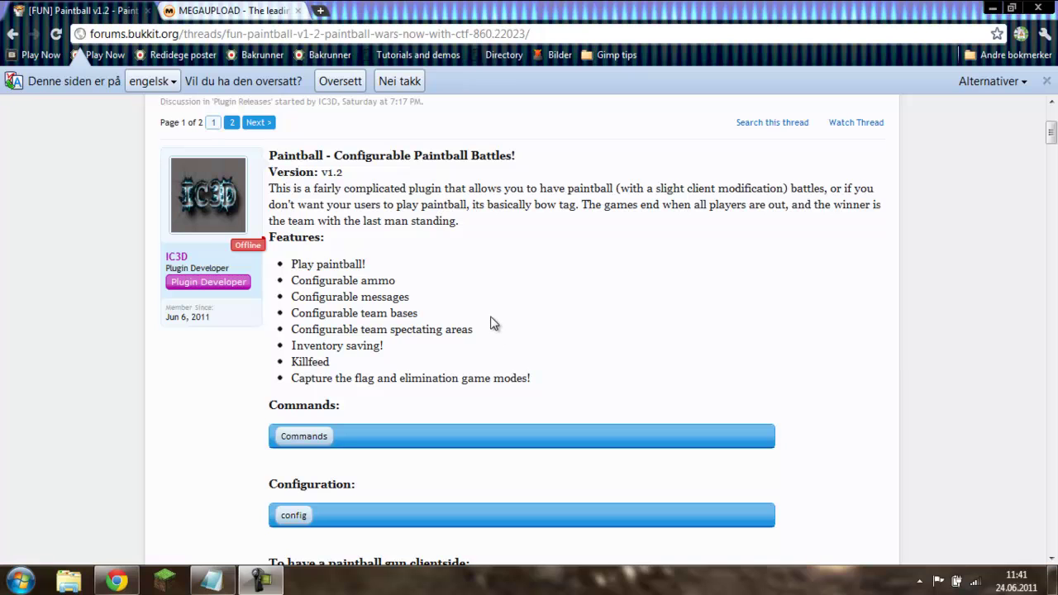
drag(1052, 136, 1039, 111)
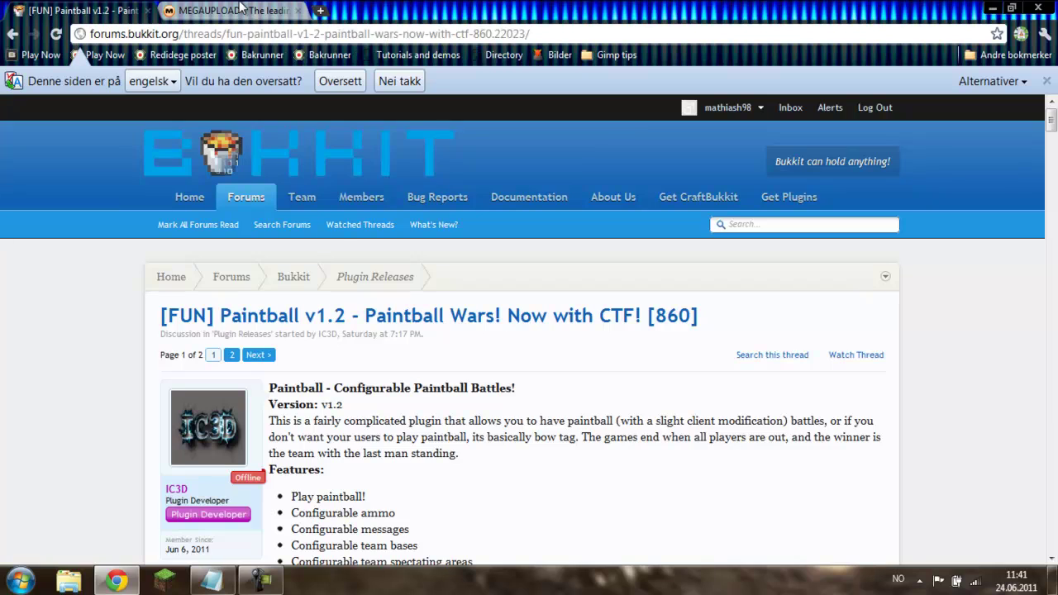
click(240, 10)
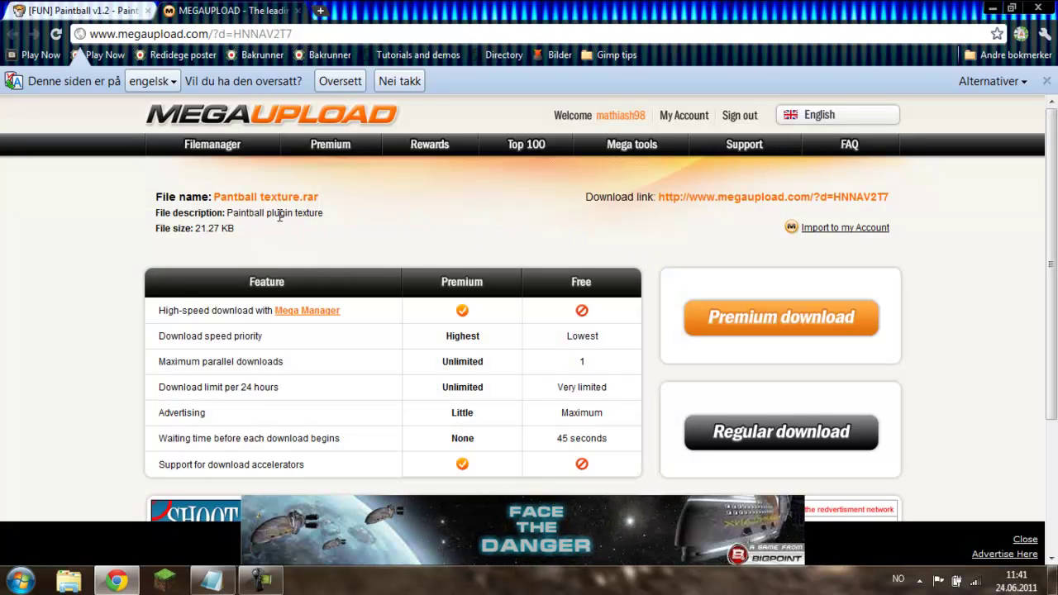
click(816, 452)
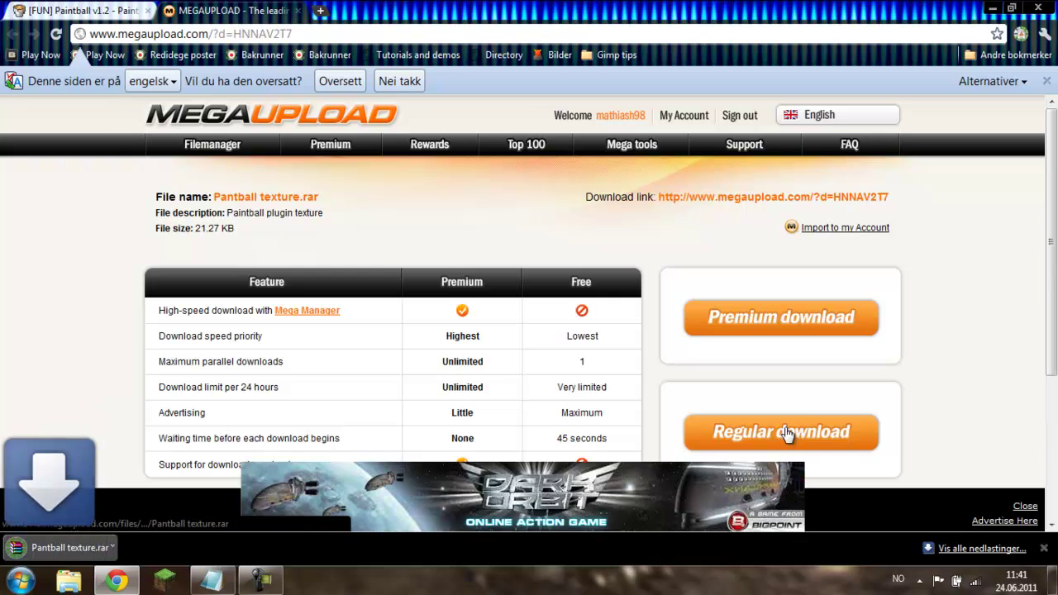
click(71, 542)
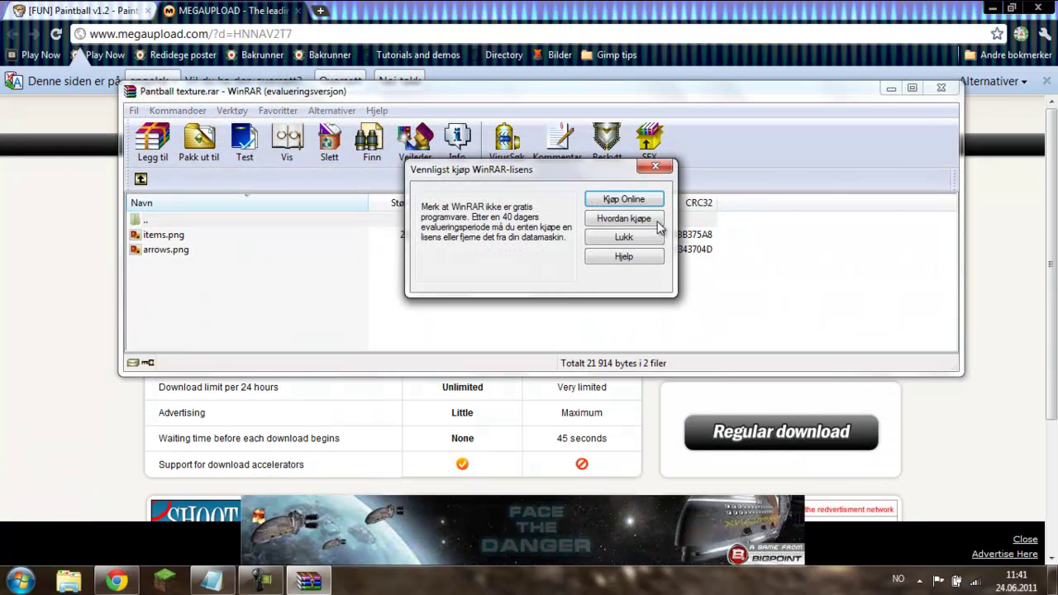
Extract items.png and arrows.png from the texture archive to the Desktop
click(647, 172)
drag(264, 290, 179, 238)
click(206, 157)
click(567, 145)
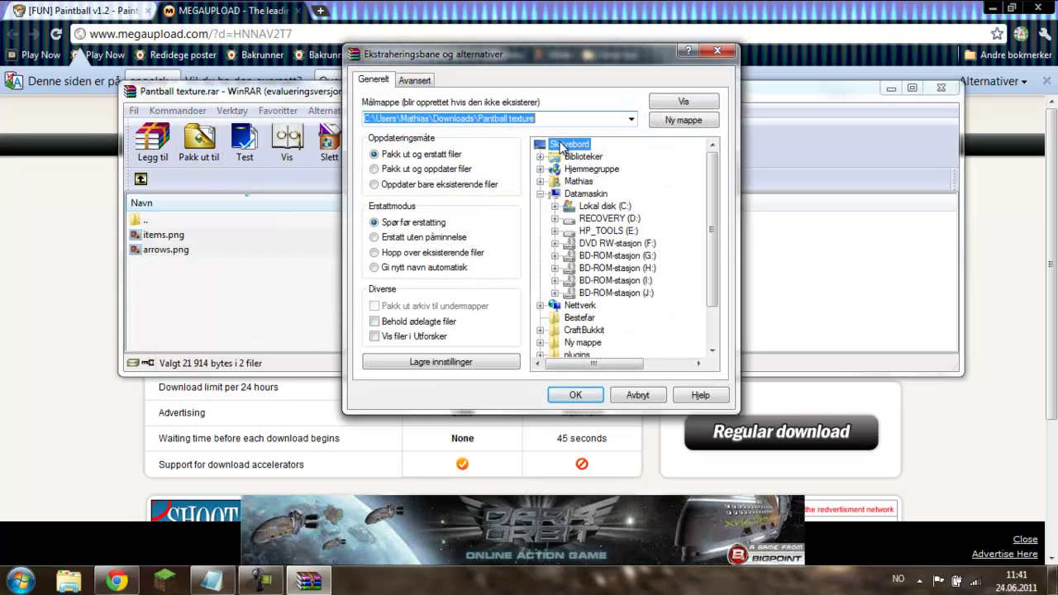
click(576, 396)
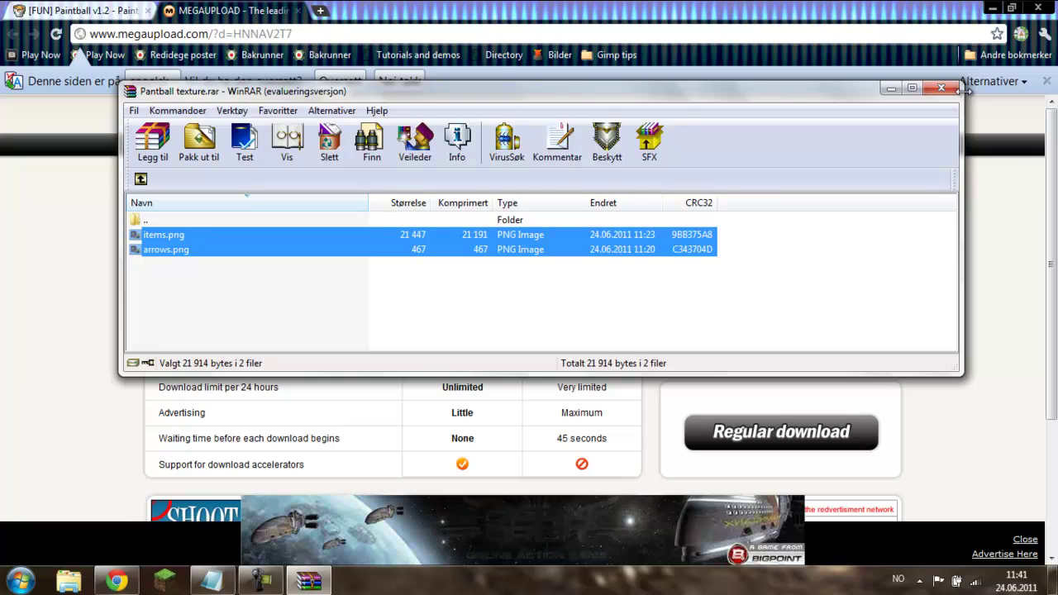
key(Escape)
Start the Sound Mod Enabler download from the 'here' link in the Bukkit forum thread
click(79, 10)
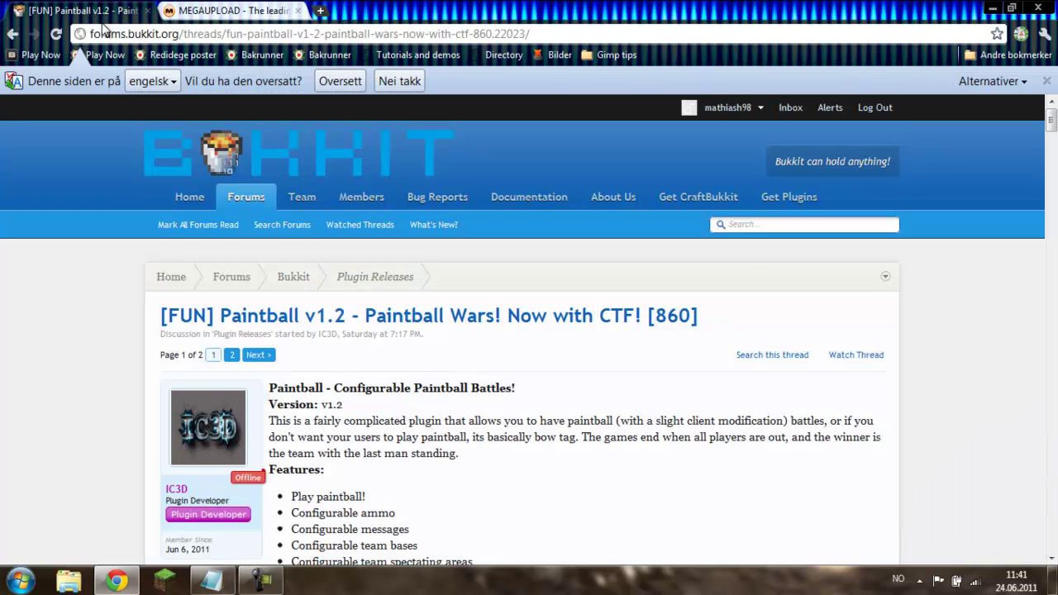
scroll(447, 419, down, 5)
scroll(291, 330, down, 3)
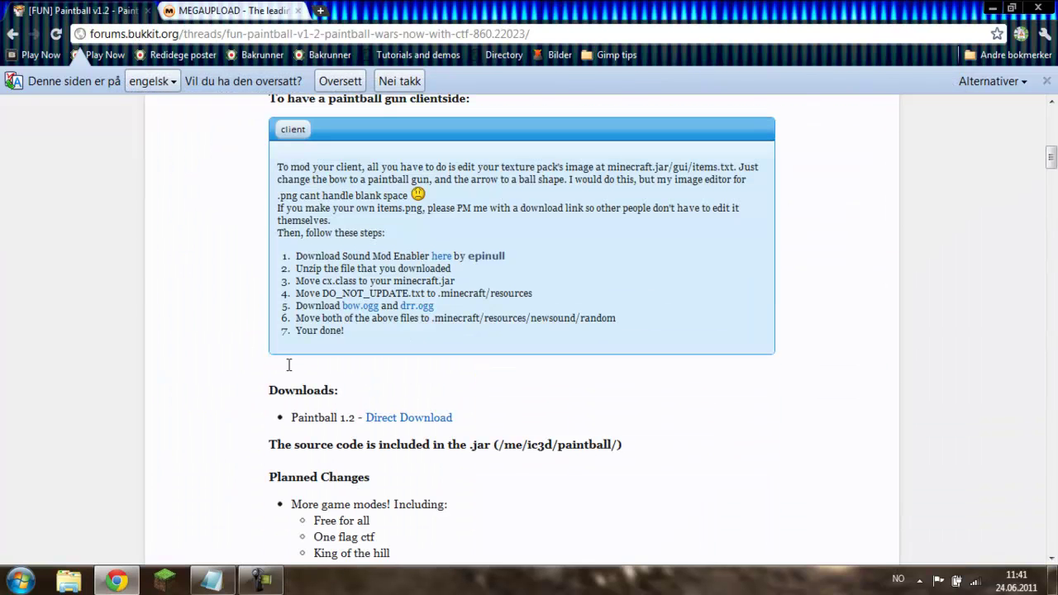
click(442, 256)
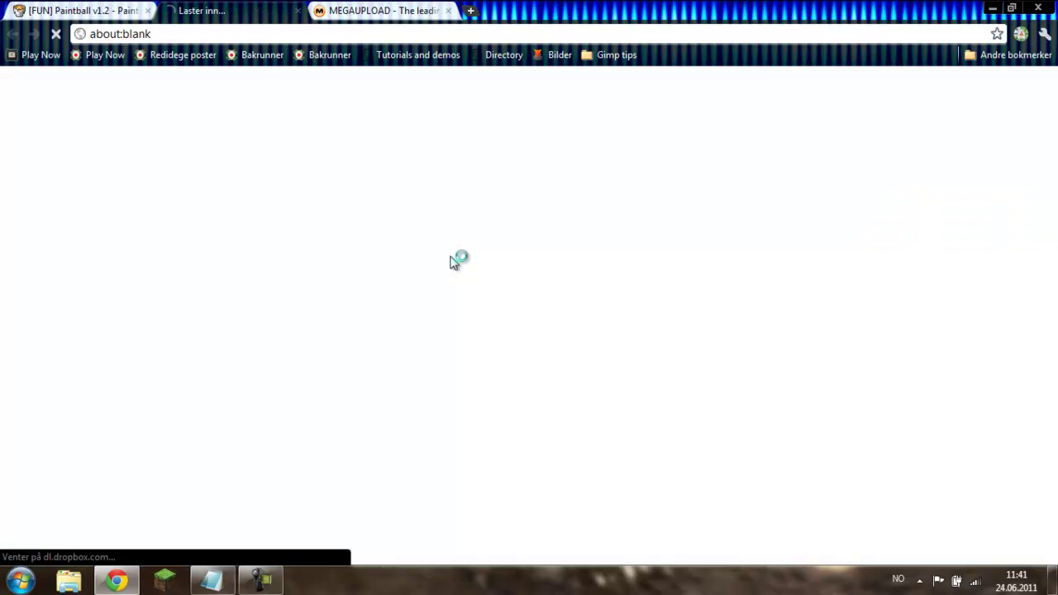
Extract the readme, DO_NOT_UPDATE.txt and cx.class from Sound Mod Enabler v7 (2).zip to the Desktop
click(62, 548)
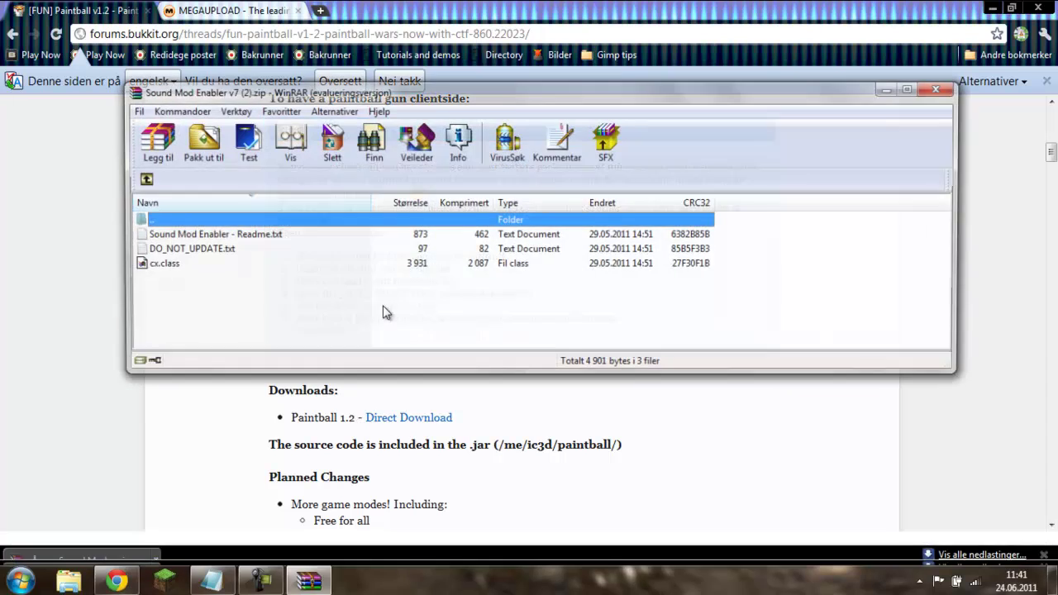
drag(209, 276, 186, 235)
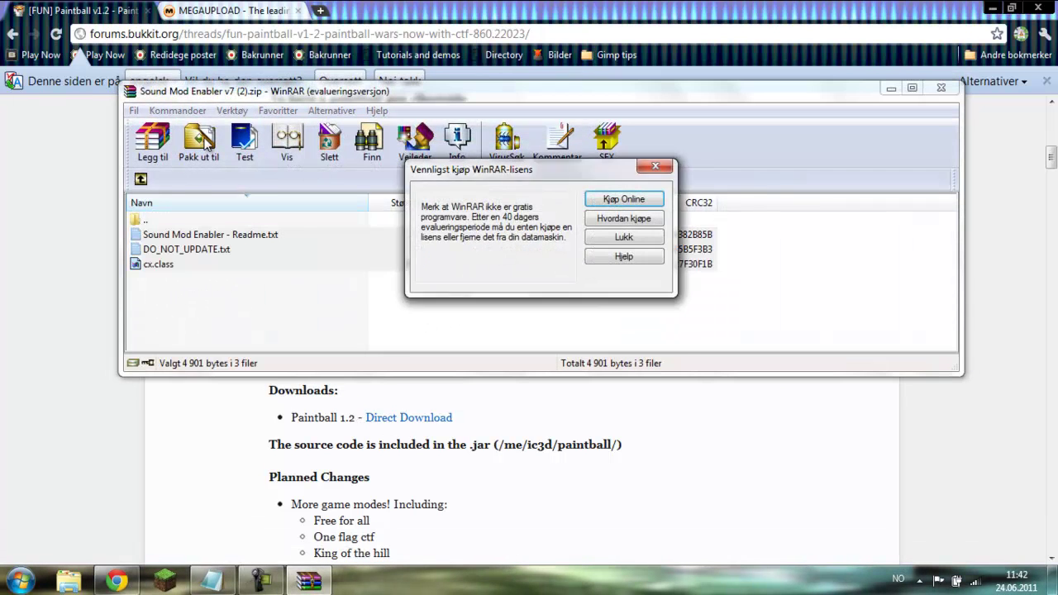
click(657, 170)
click(198, 140)
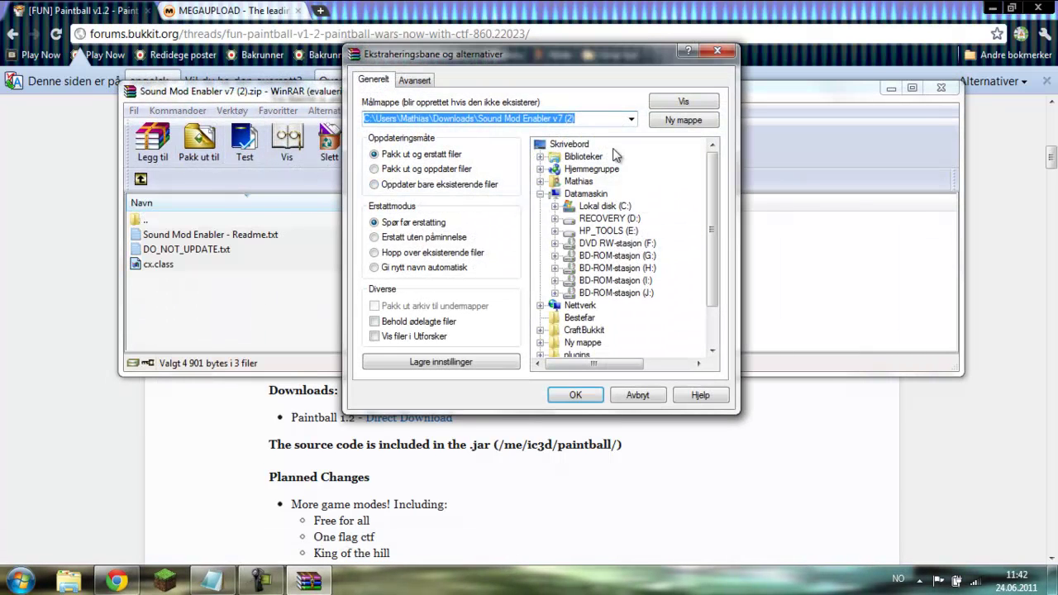
click(573, 147)
click(575, 394)
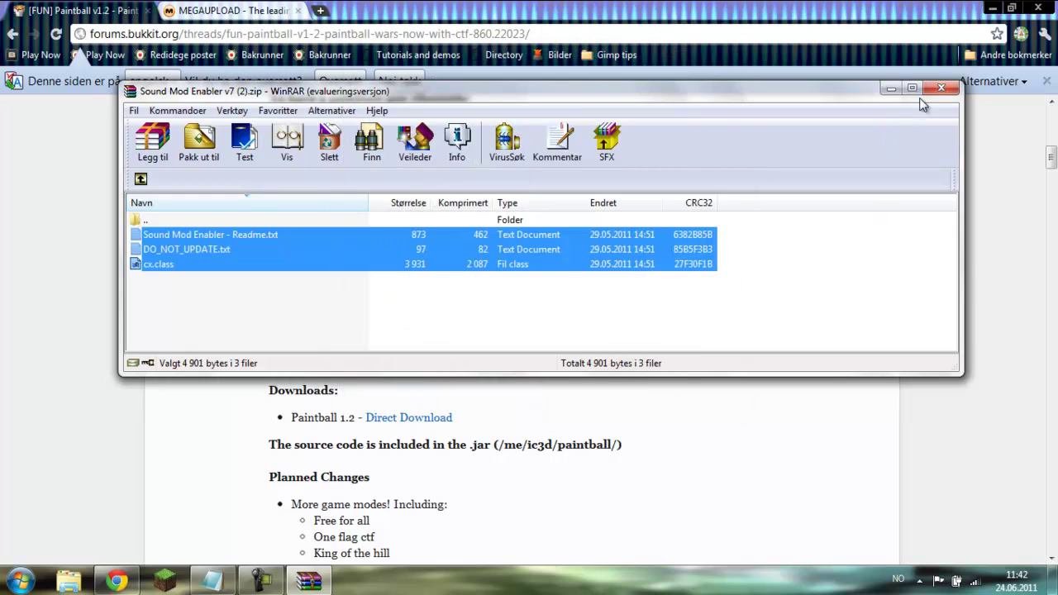
click(941, 88)
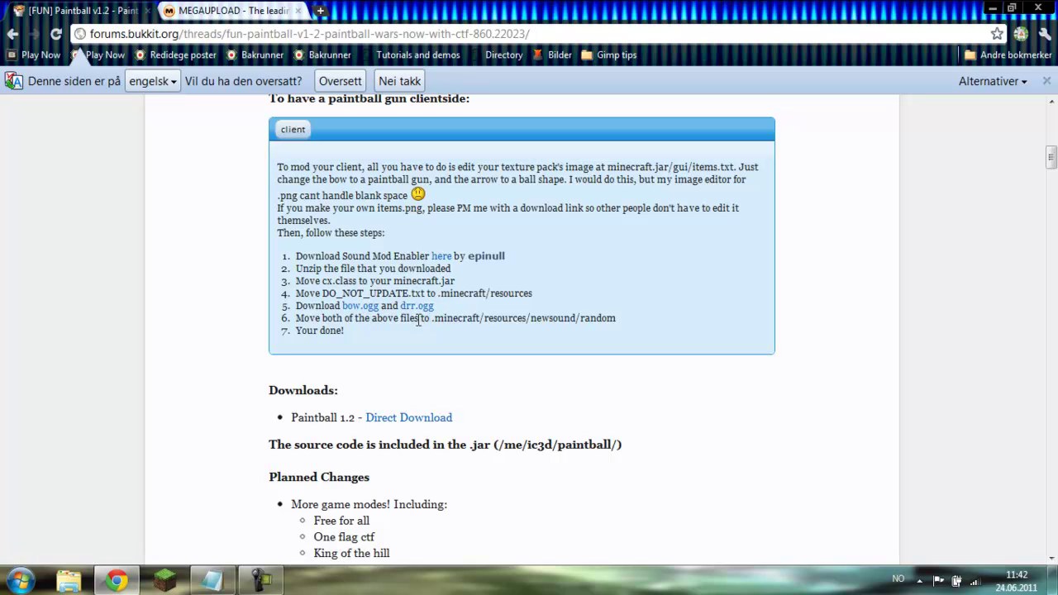
Save the bow.ogg and drr.ogg links to the Desktop and close the download bar
right_click(368, 312)
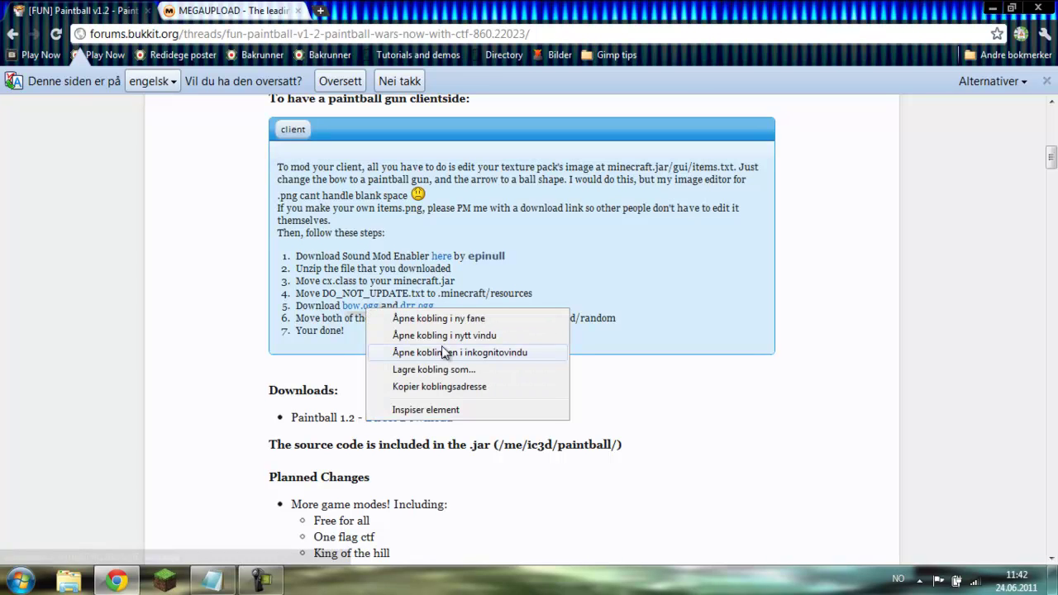
click(463, 373)
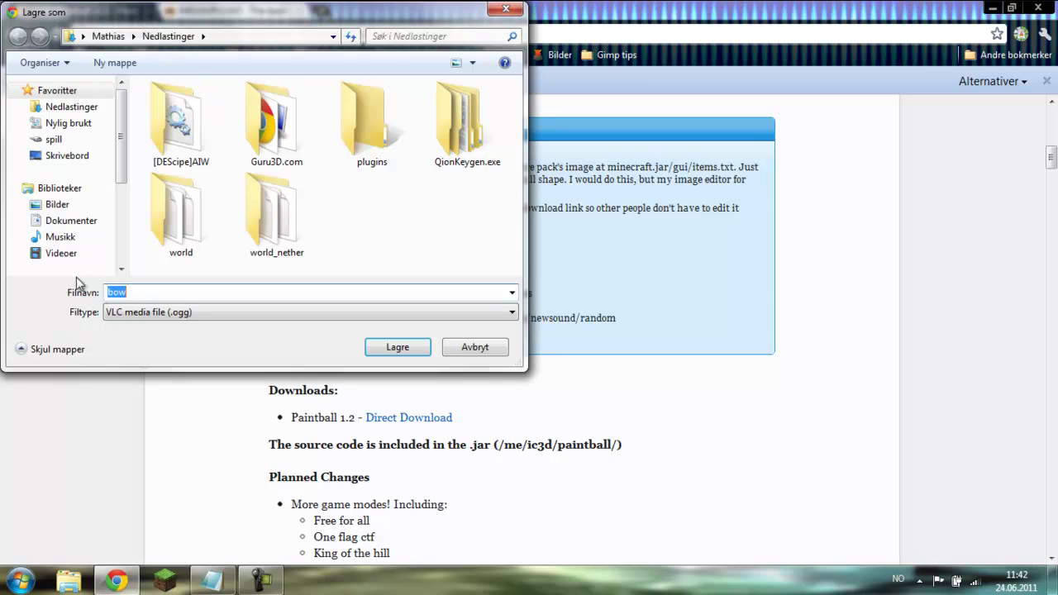
click(67, 155)
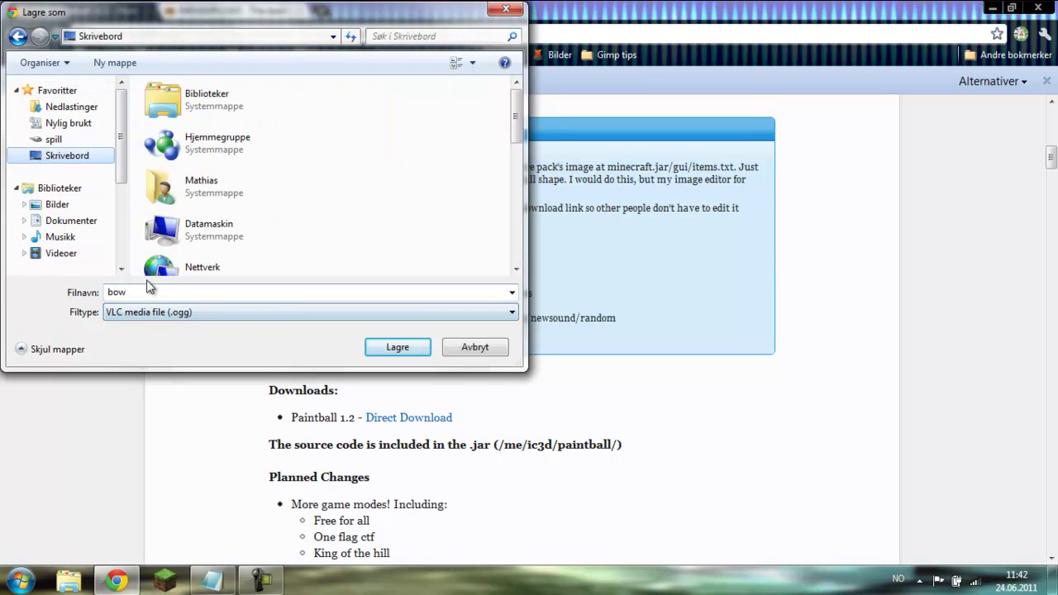
click(402, 349)
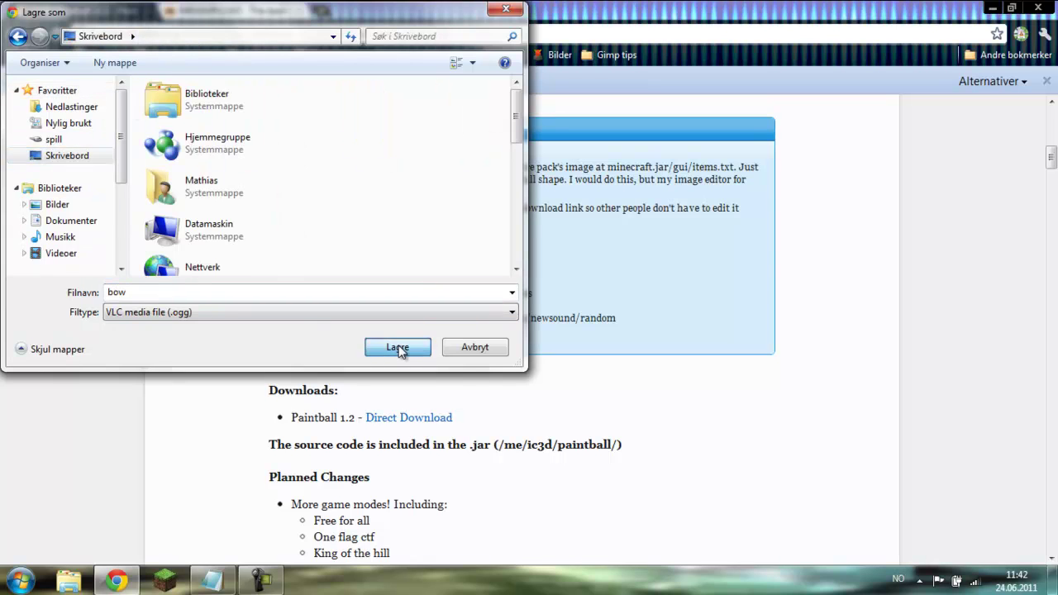
right_click(417, 307)
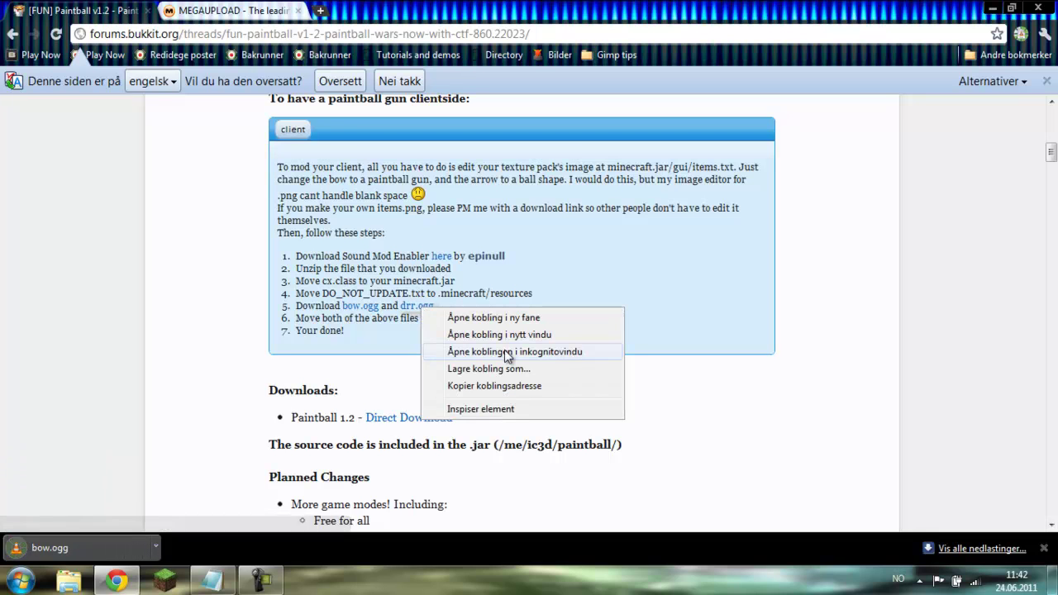
click(536, 372)
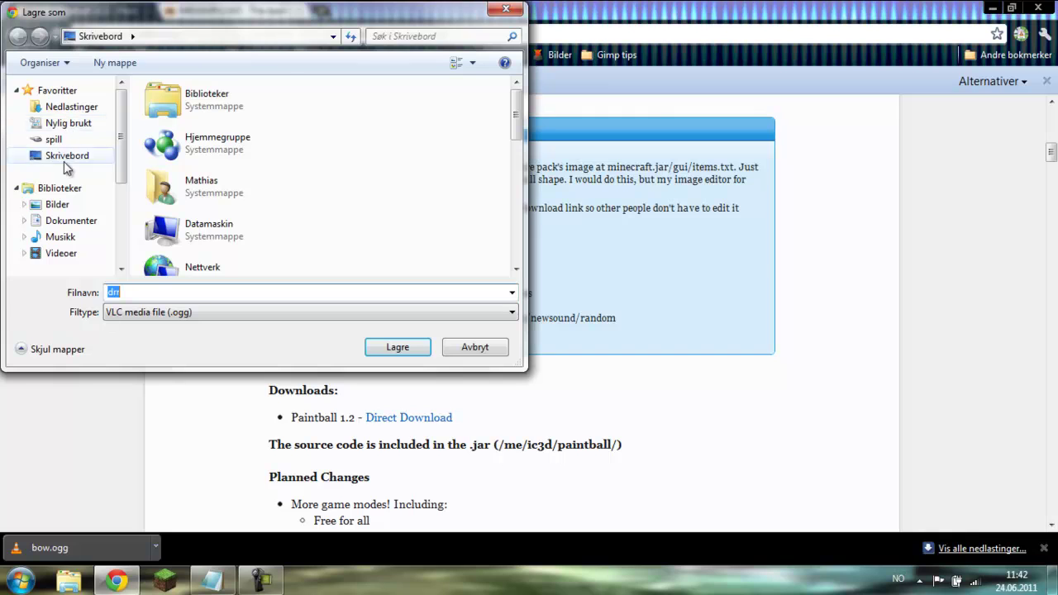
click(408, 347)
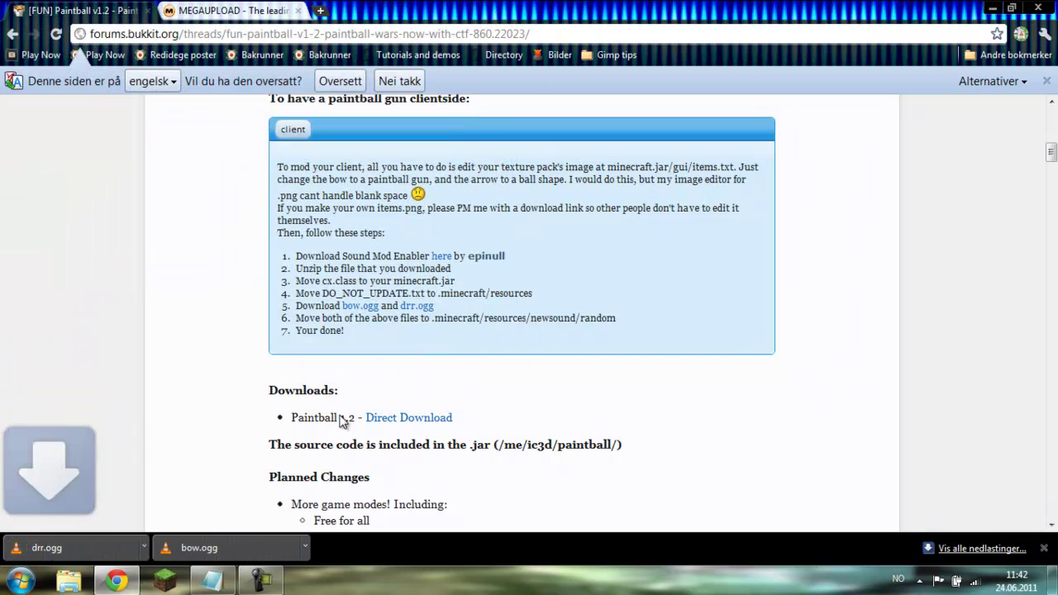
click(1043, 548)
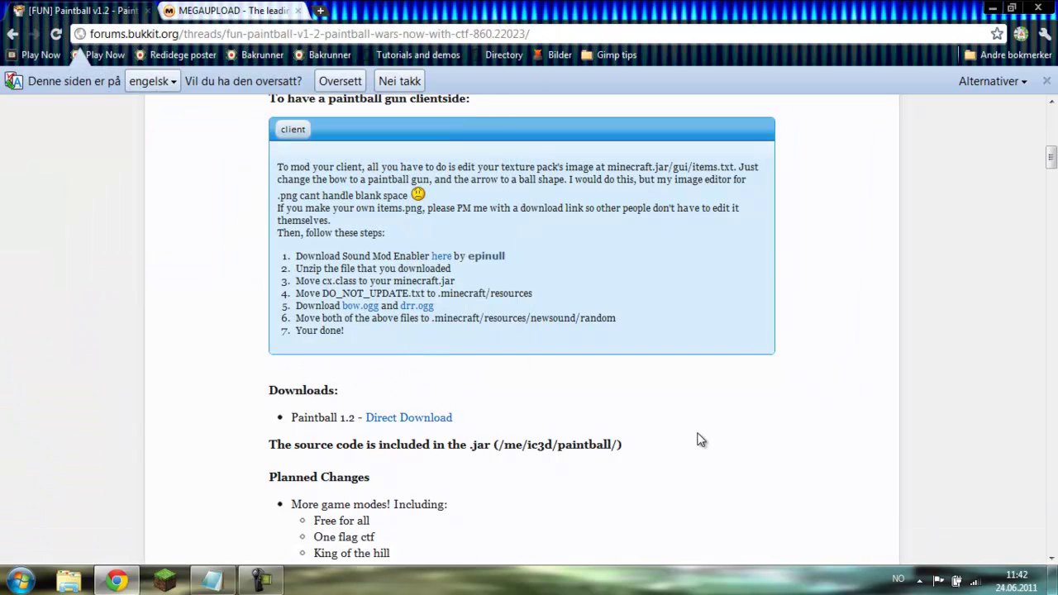
scroll(591, 417, down, 3)
scroll(591, 418, up, 10)
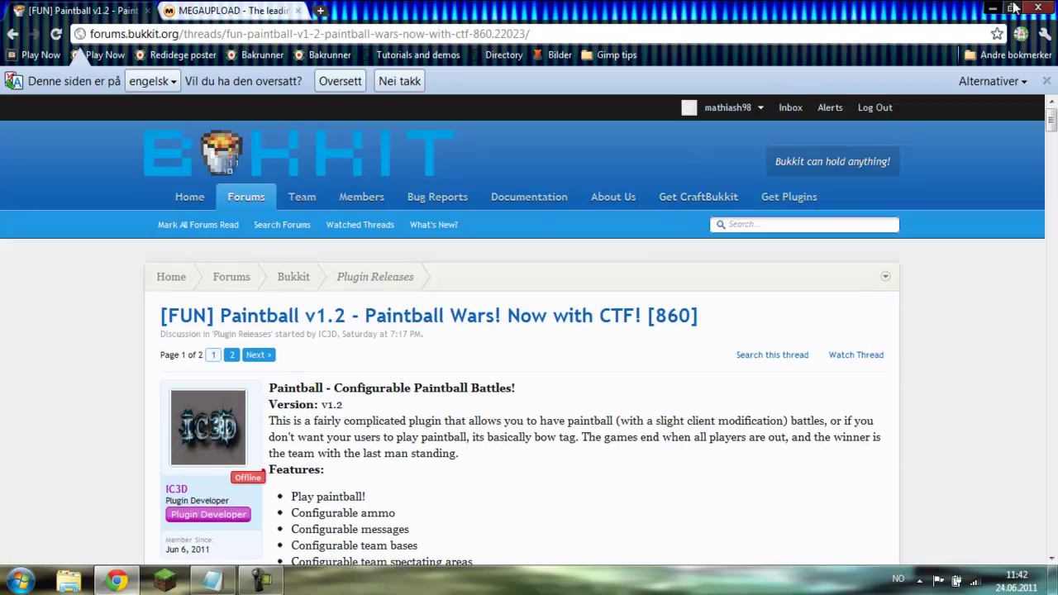
Minimize the browser and Notepad, then arrange the items and arrows icons side by side
click(992, 8)
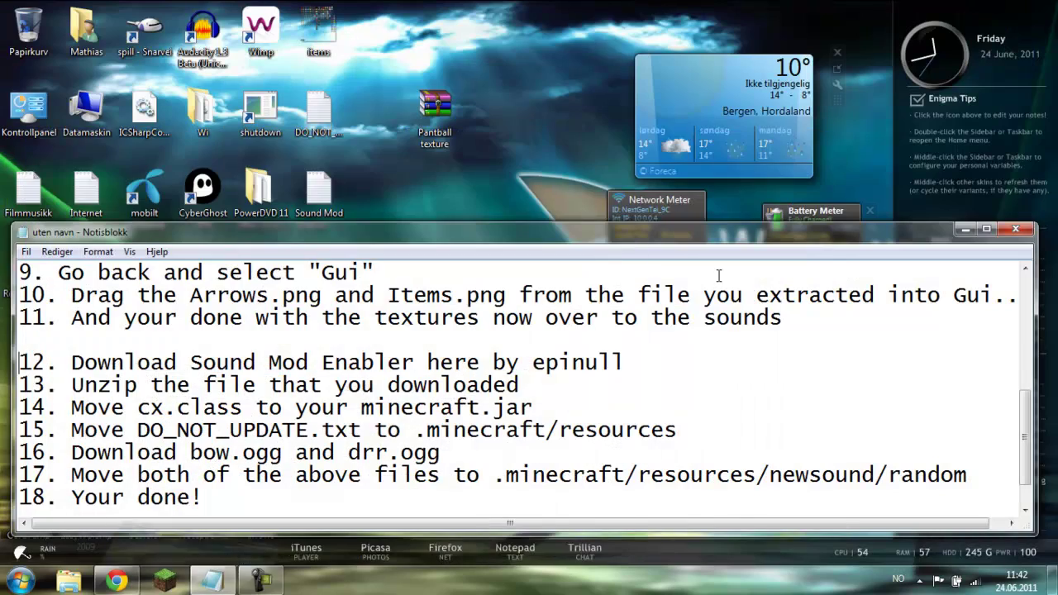
click(967, 232)
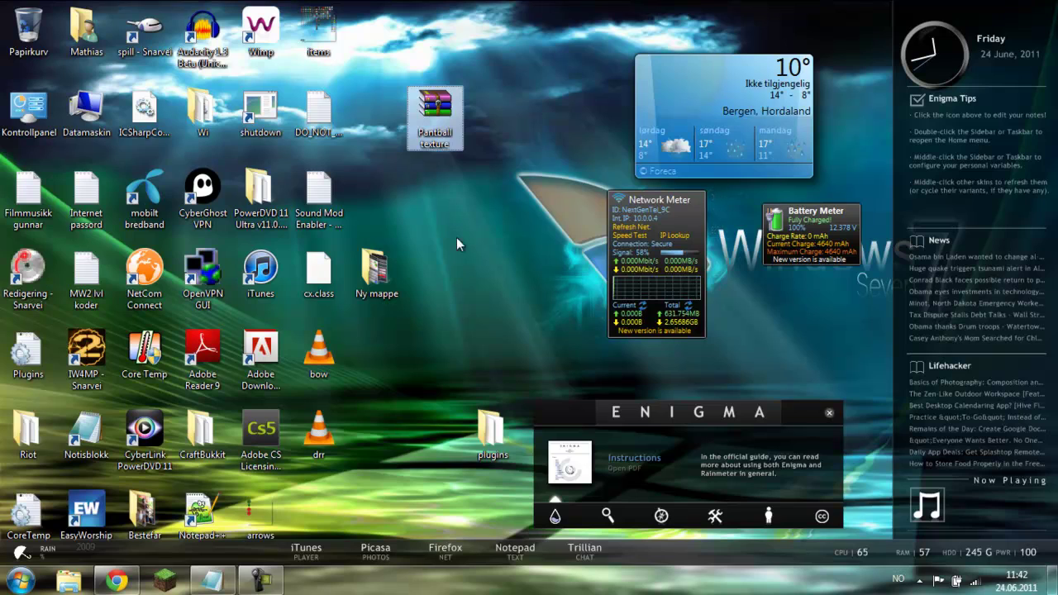
drag(318, 33, 377, 199)
drag(252, 511, 426, 192)
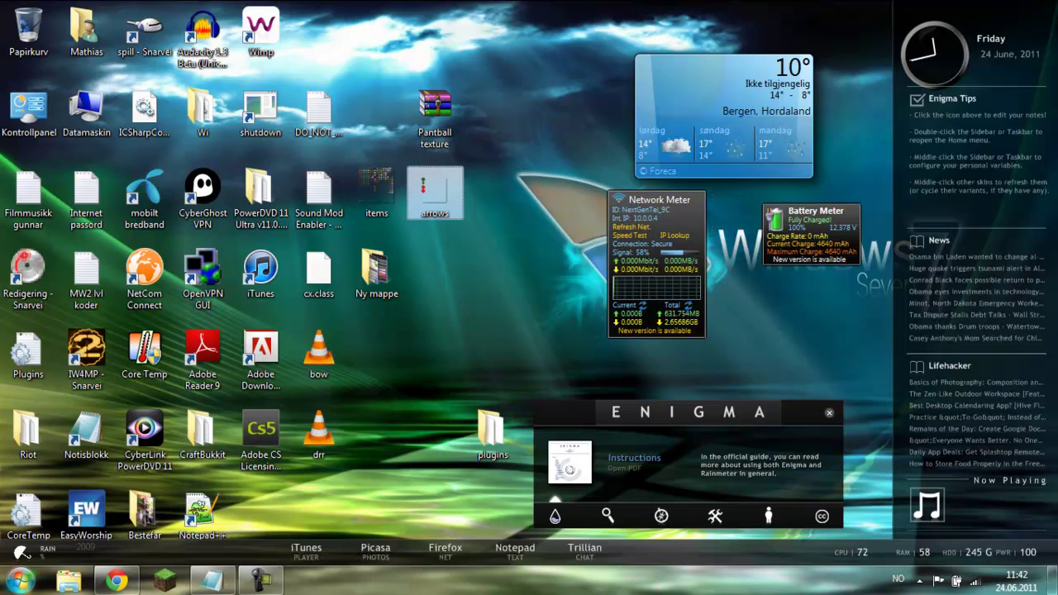
click(18, 581)
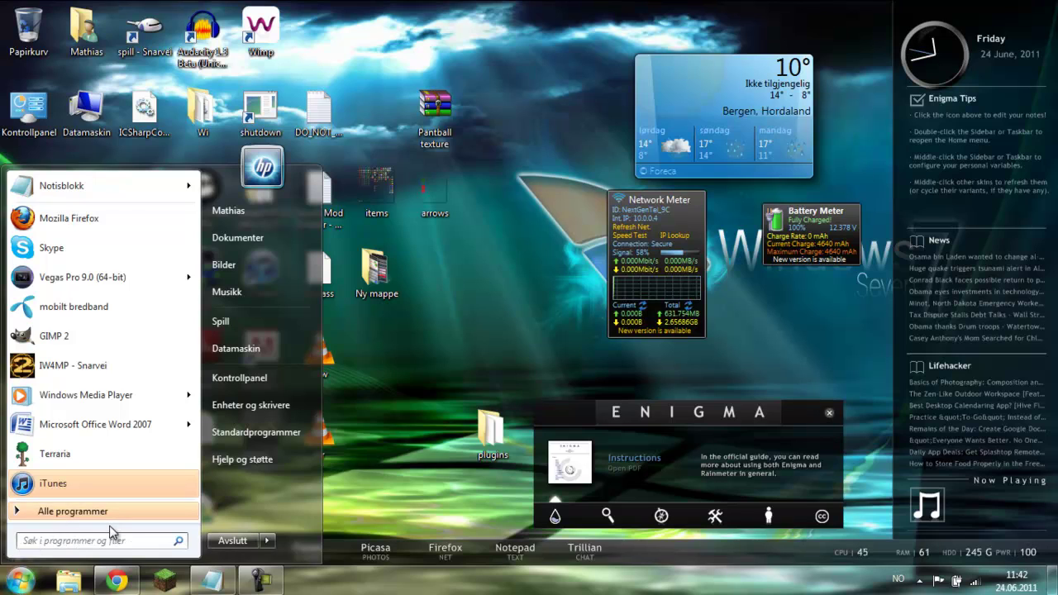
Search %appdata% from the Start menu to open the Roaming folder
click(39, 541)
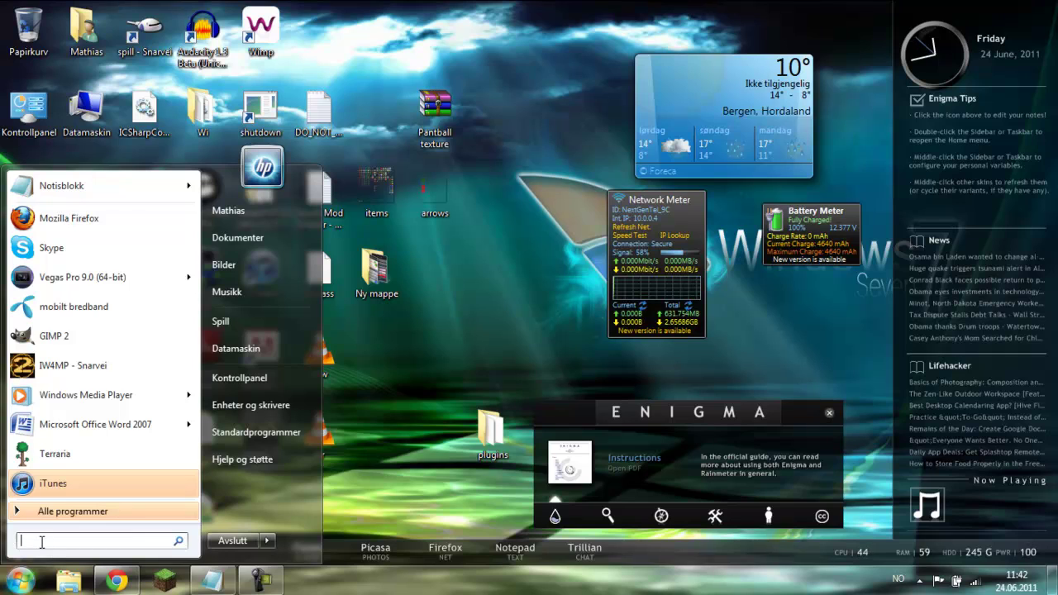
text(%appdata%)
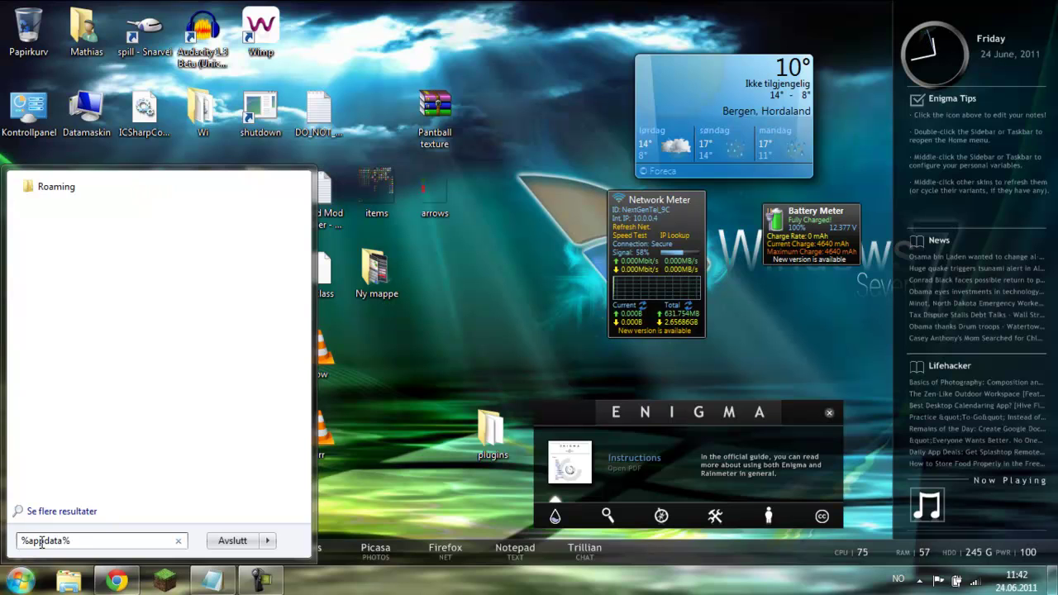
key(Return)
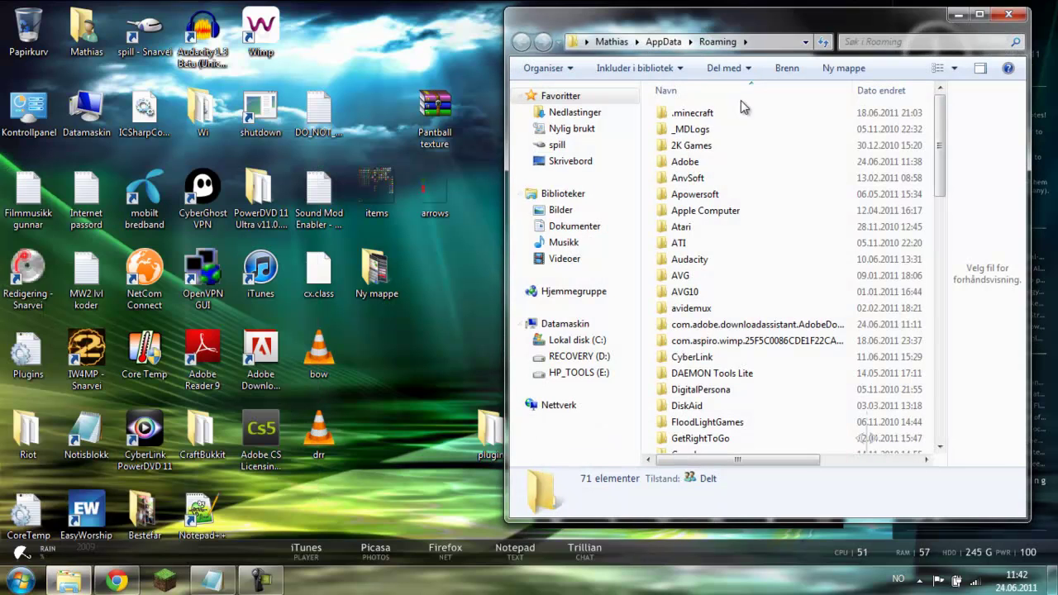
Open minecraft.jar from .minecraft\bin as an archive in WinRAR
click(722, 112)
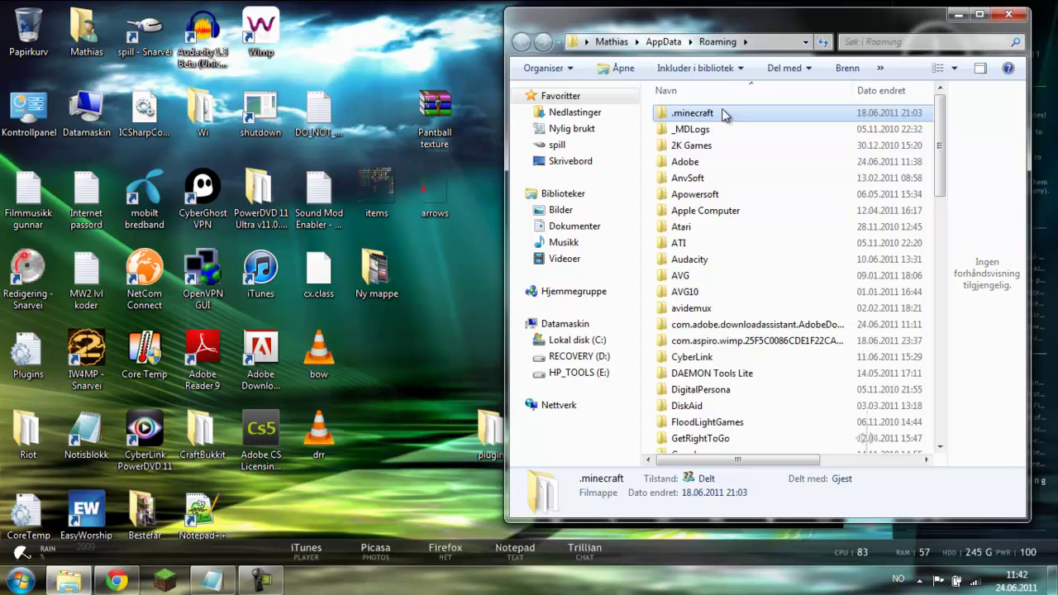
double_click(776, 115)
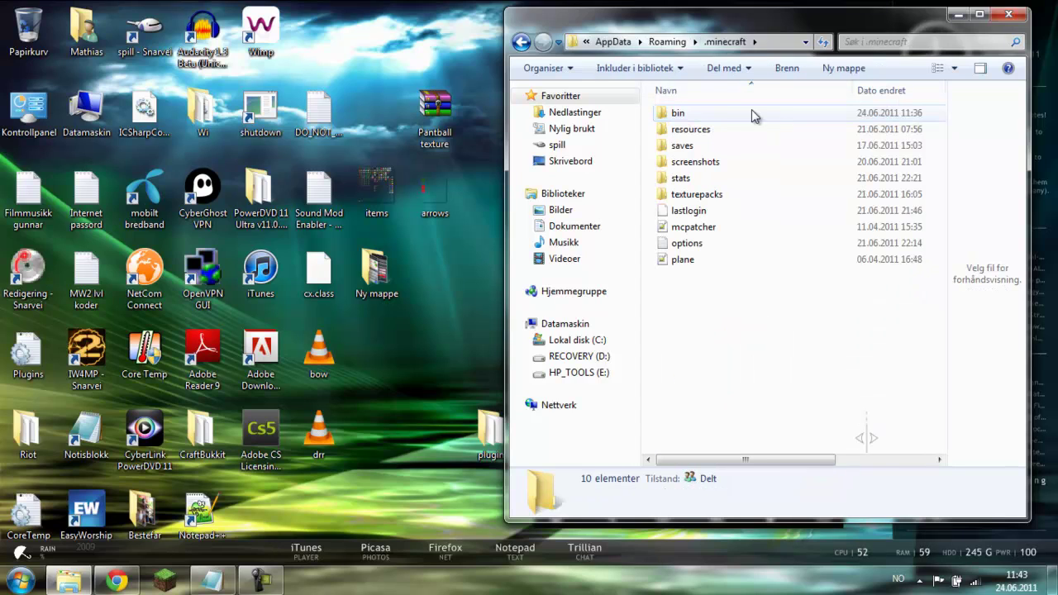
double_click(718, 117)
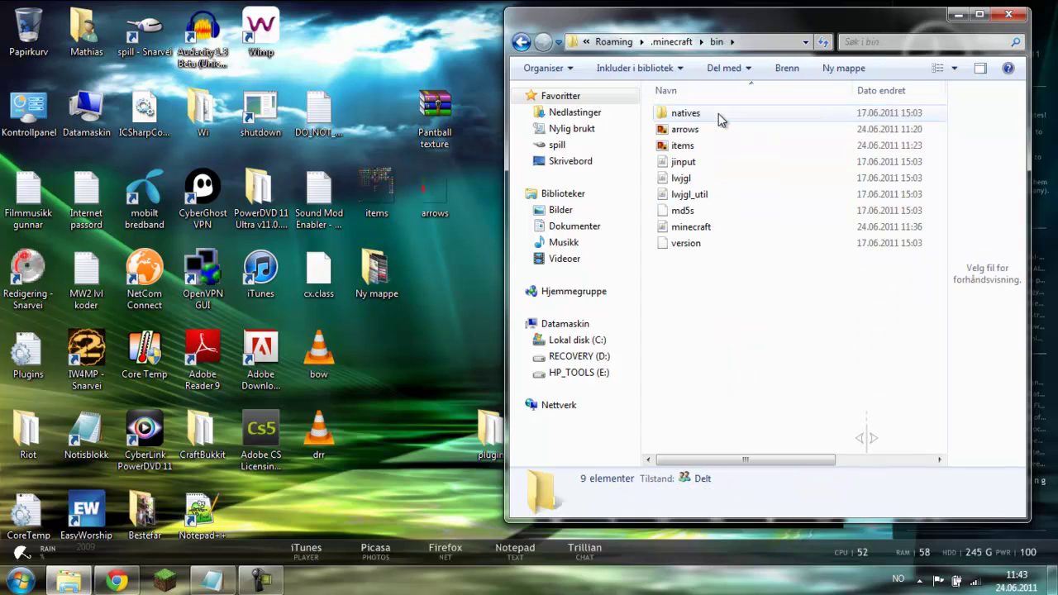
click(698, 226)
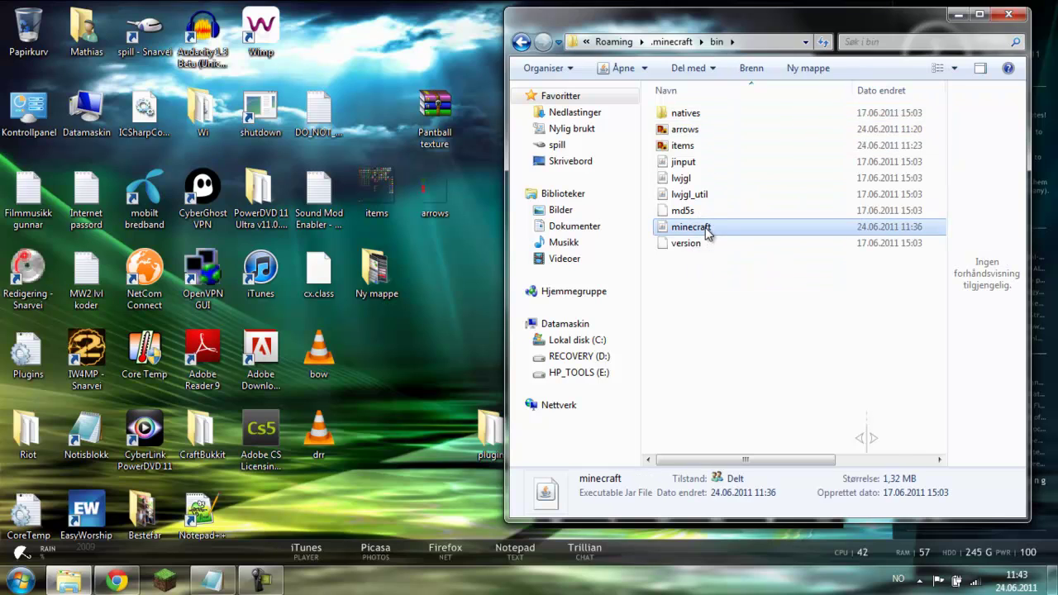
right_click(705, 226)
mouse_move(769, 289)
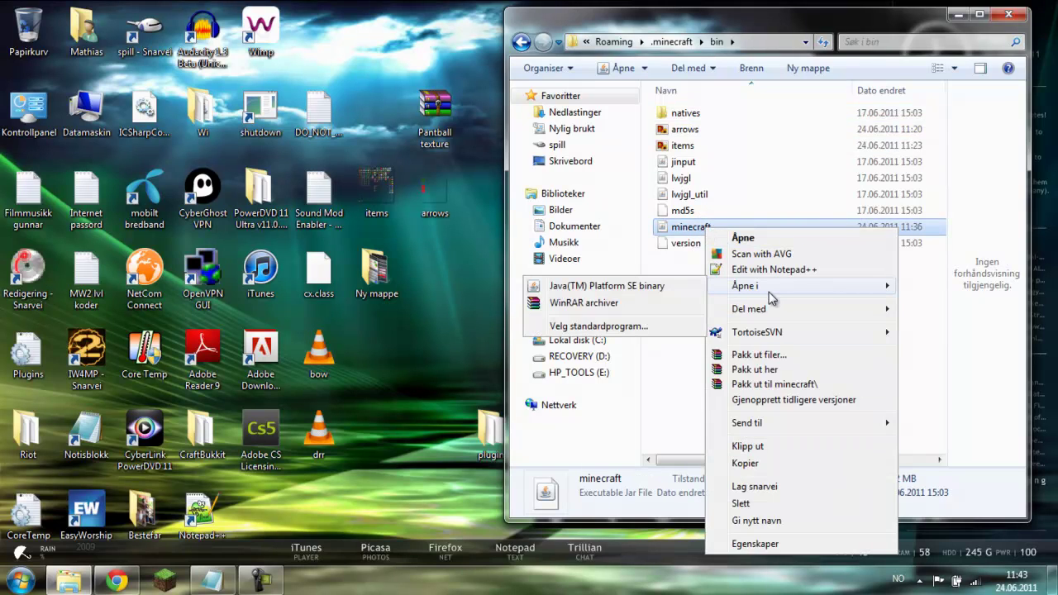
click(592, 305)
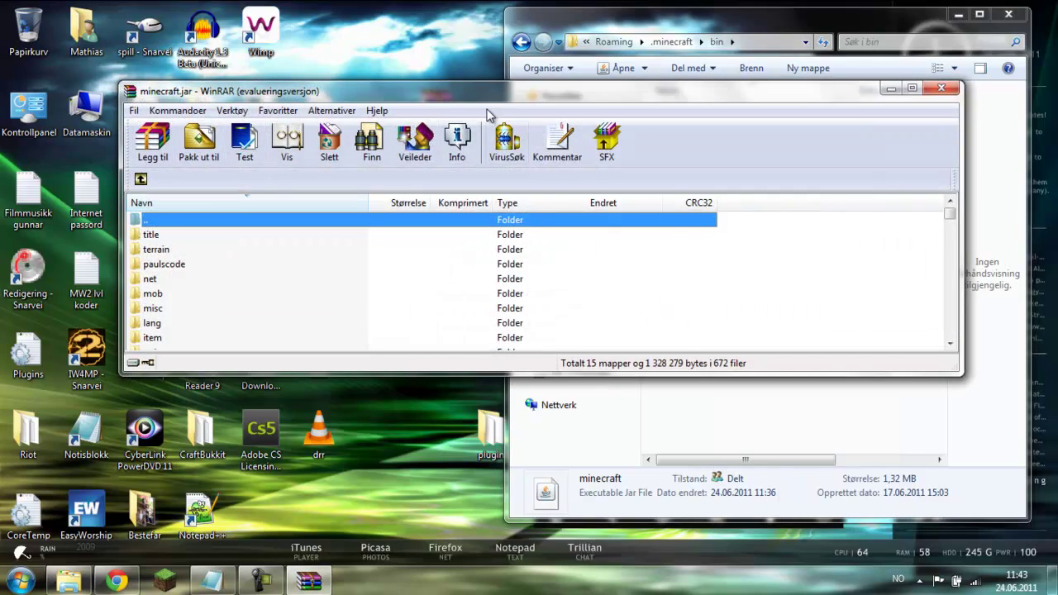
Snap WinRAR to the right half and add arrows.png into the jar's item folder
click(659, 172)
key(super+Right)
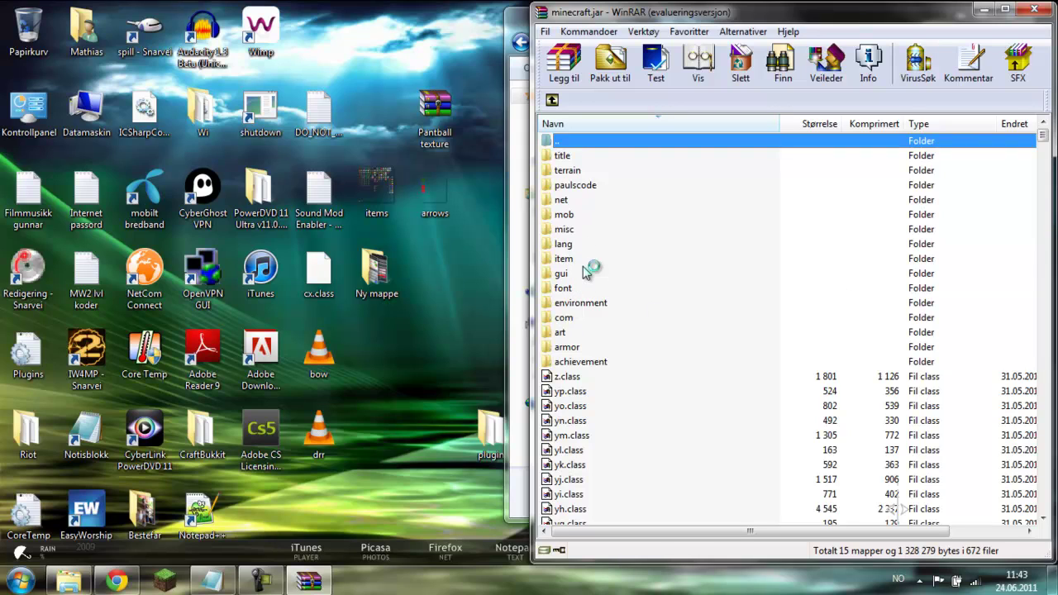
double_click(579, 258)
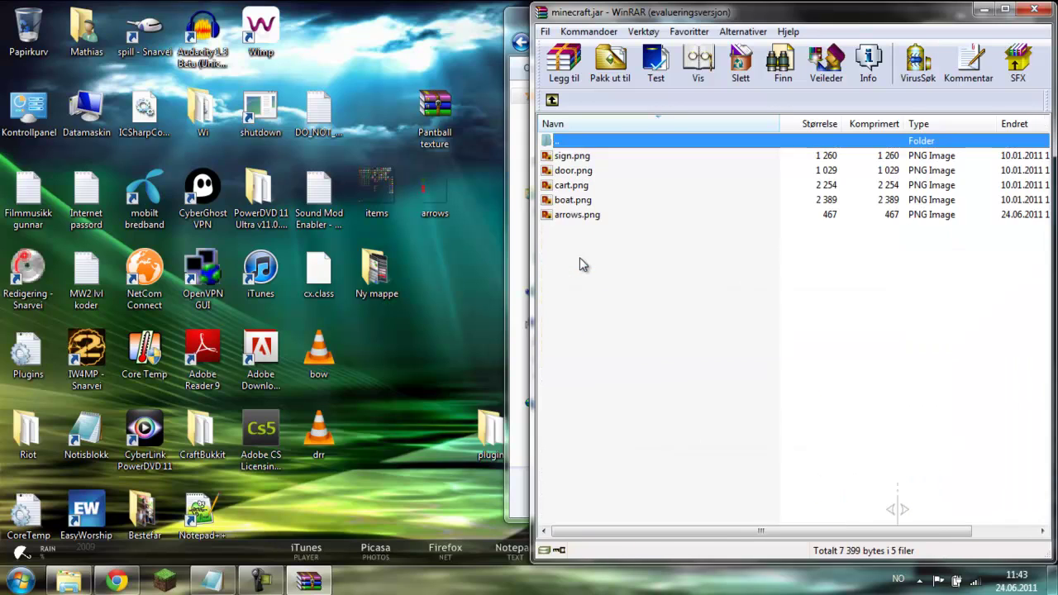
click(579, 215)
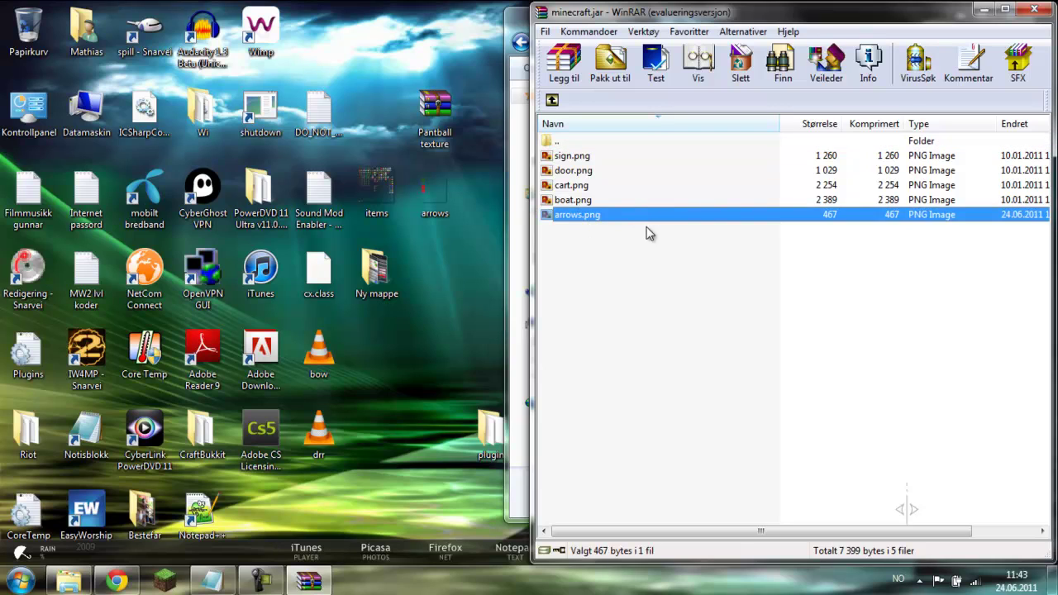
click(430, 189)
drag(430, 189, 532, 256)
drag(625, 289, 593, 261)
click(791, 418)
Add items.png and arrows.png into the jar's gui folder, then bring back the tutorial notes
click(552, 99)
click(577, 279)
click(578, 276)
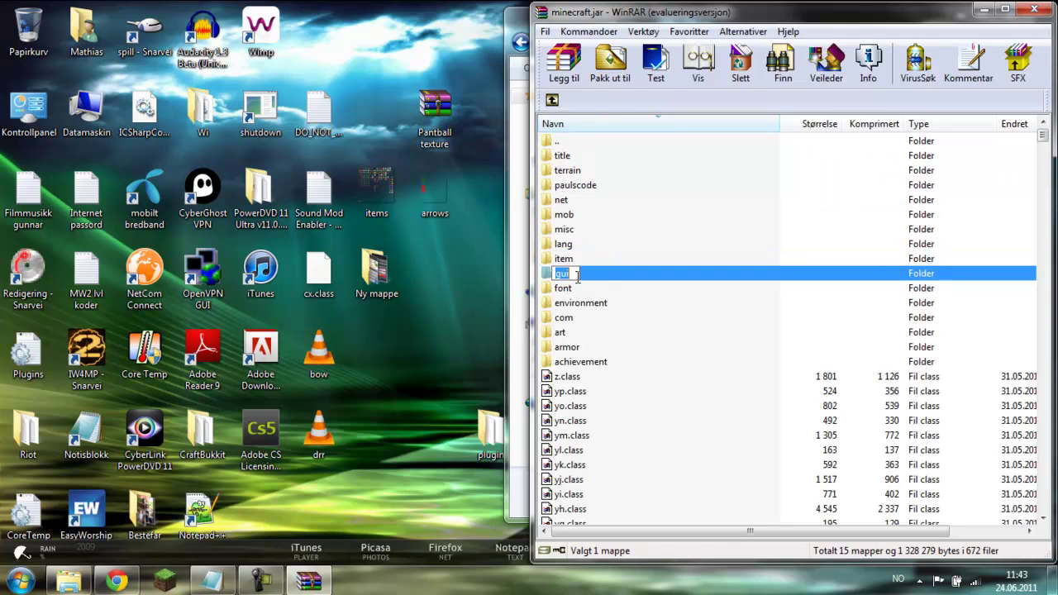
double_click(600, 273)
drag(481, 176, 644, 417)
click(791, 418)
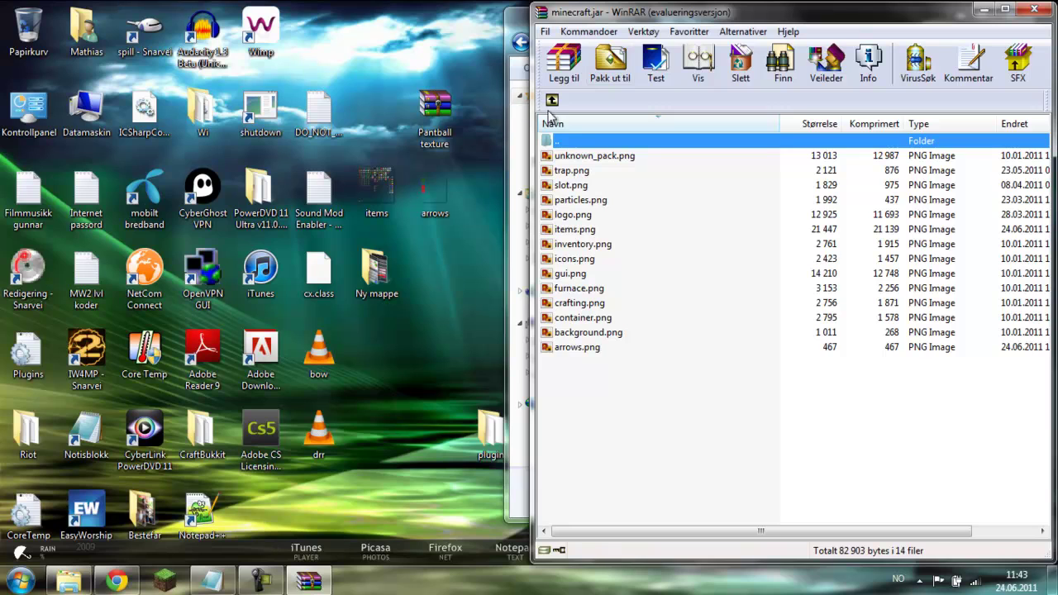
click(553, 102)
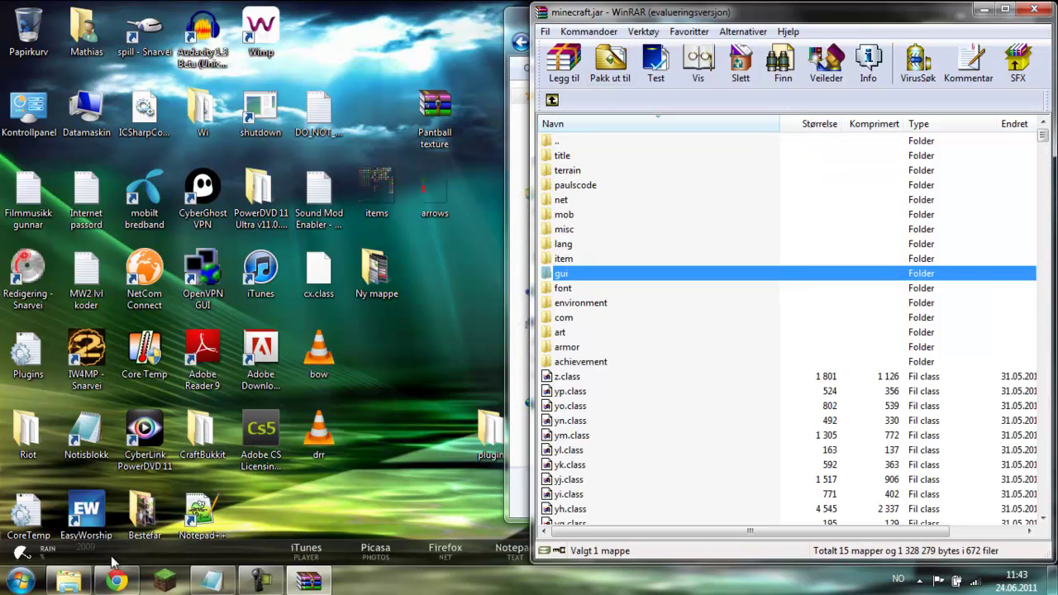
click(212, 581)
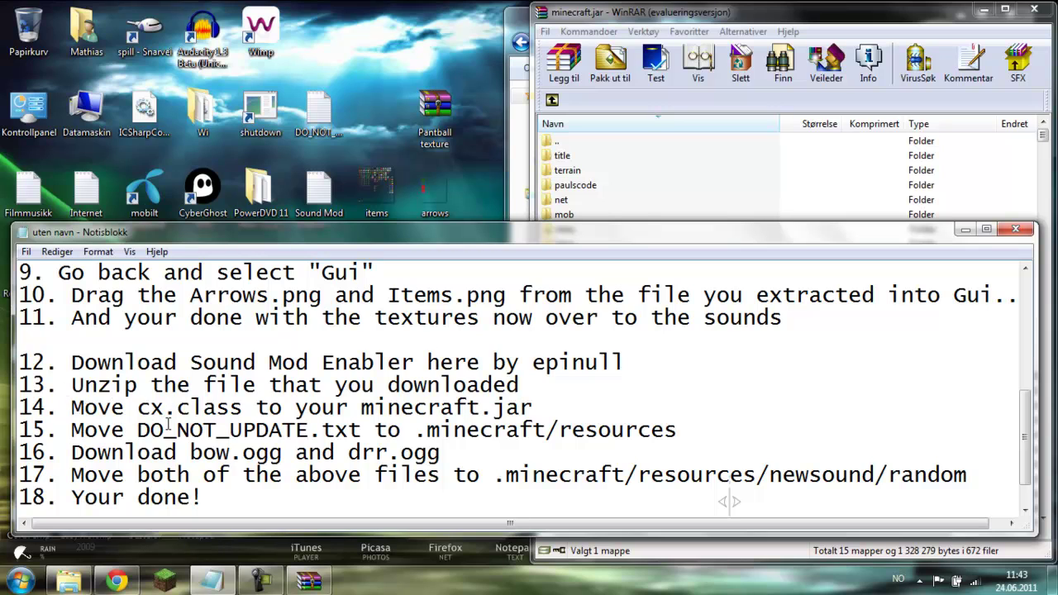
Close the bin folder window and add cx.class from the desktop to minecraft.jar's top level
click(510, 203)
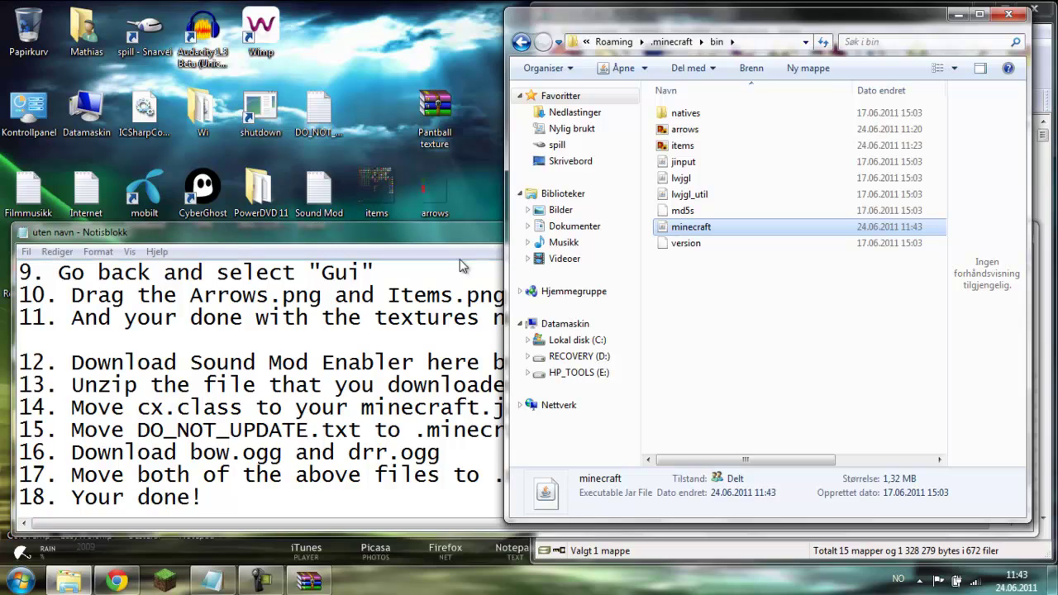
click(1009, 13)
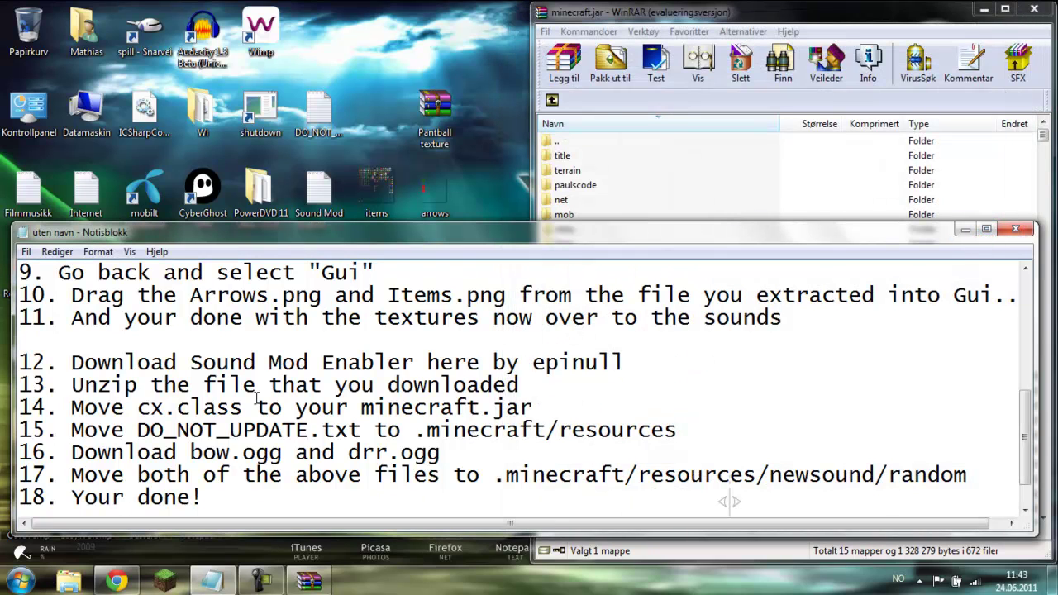
click(965, 229)
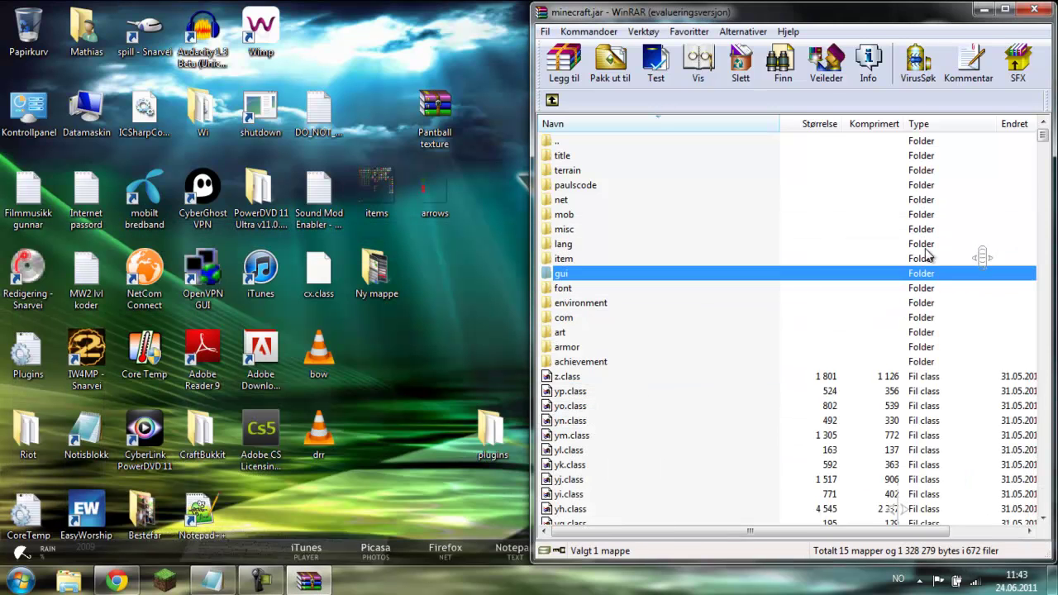
drag(323, 277, 547, 388)
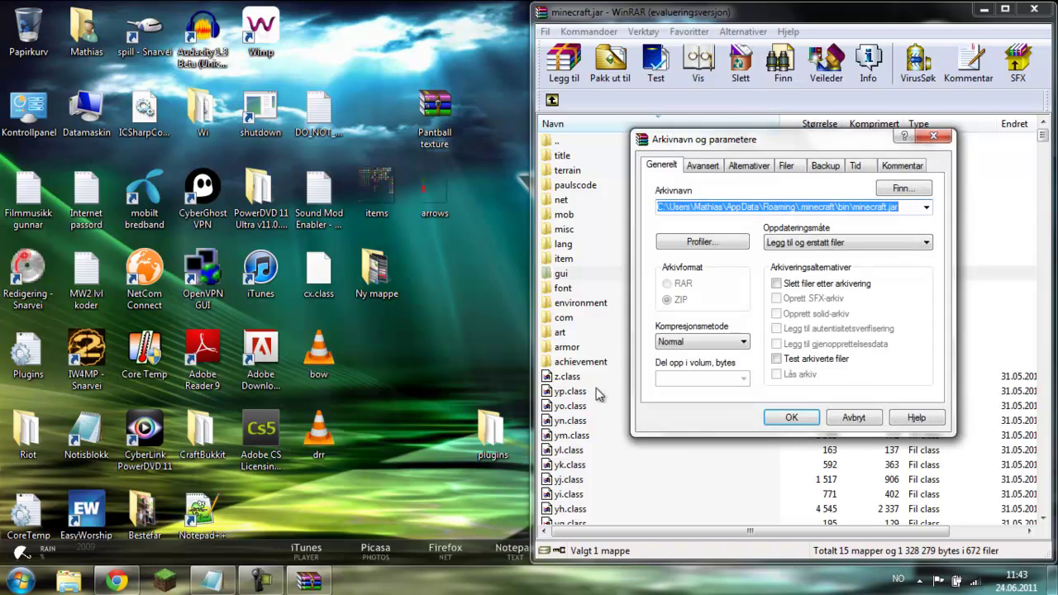
click(796, 416)
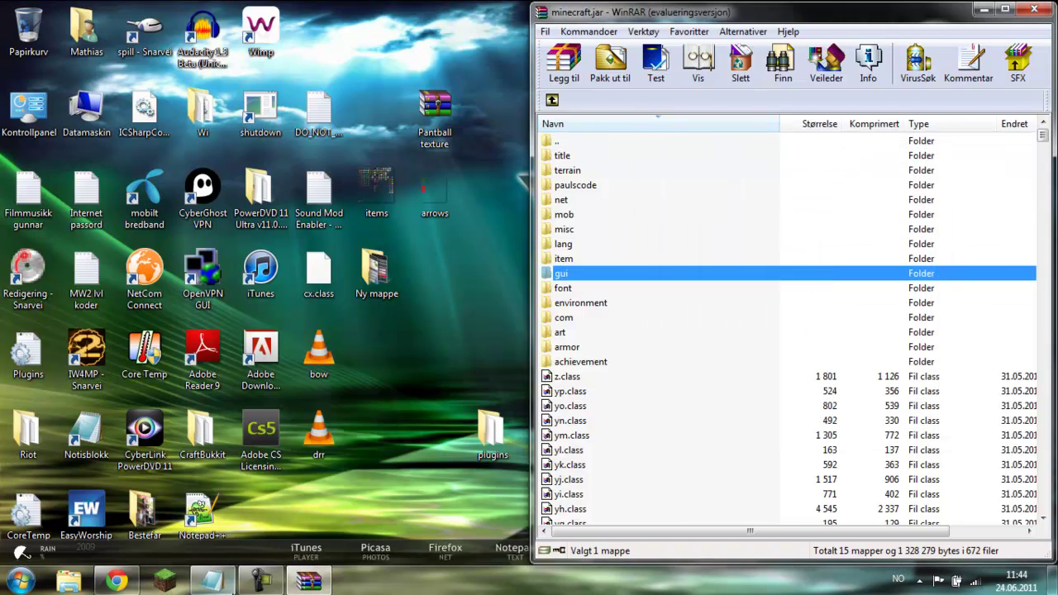
Bring the tutorial notes back and review steps 15 and 16
click(211, 581)
drag(82, 431, 511, 447)
click(507, 457)
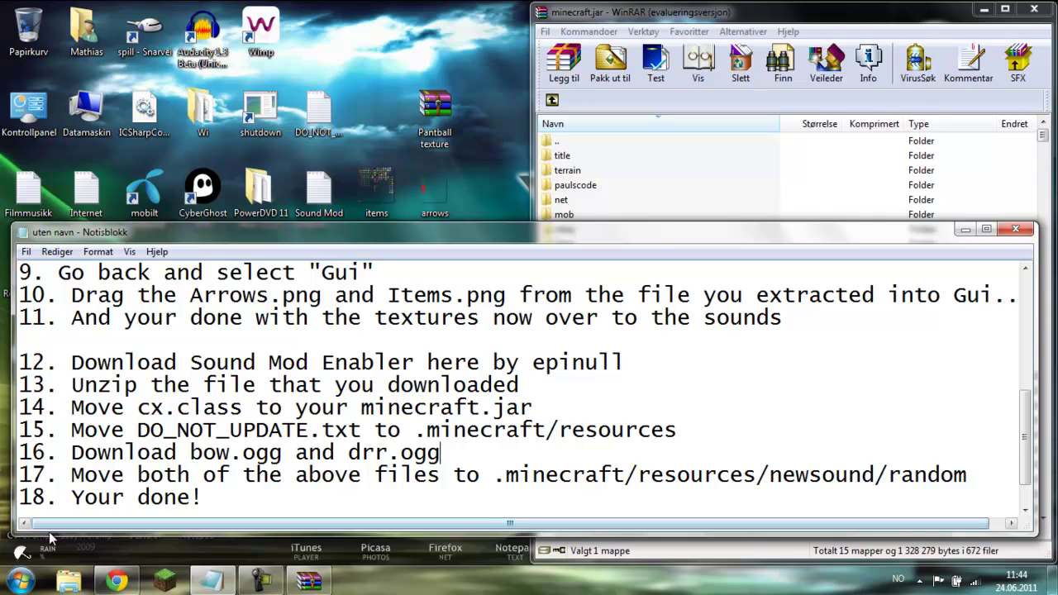
scroll(374, 465, down, 1)
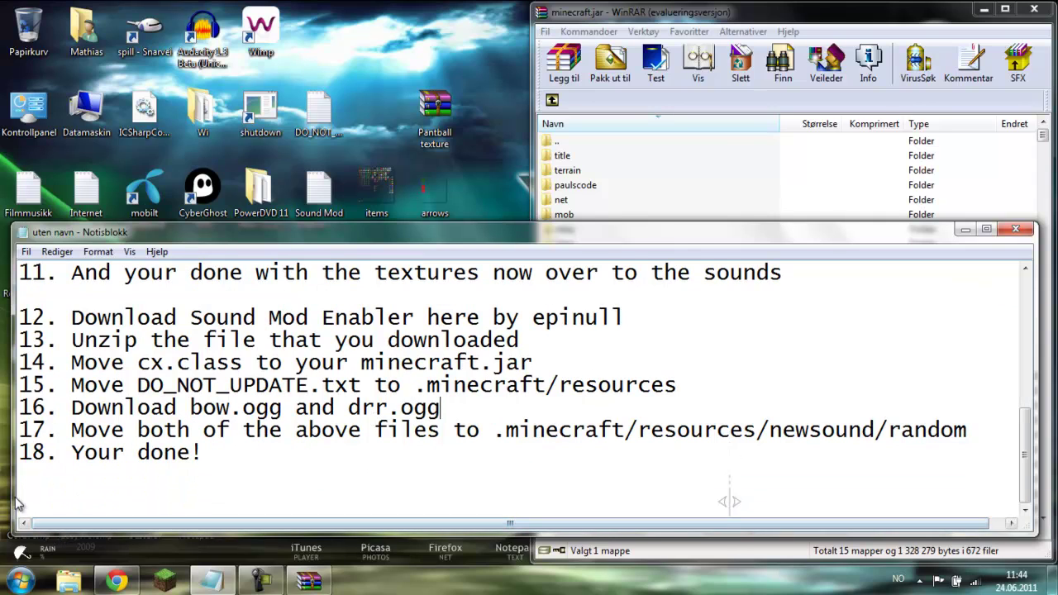
Open the .minecraft\resources folder through a %appdata% search
key(super)
click(90, 543)
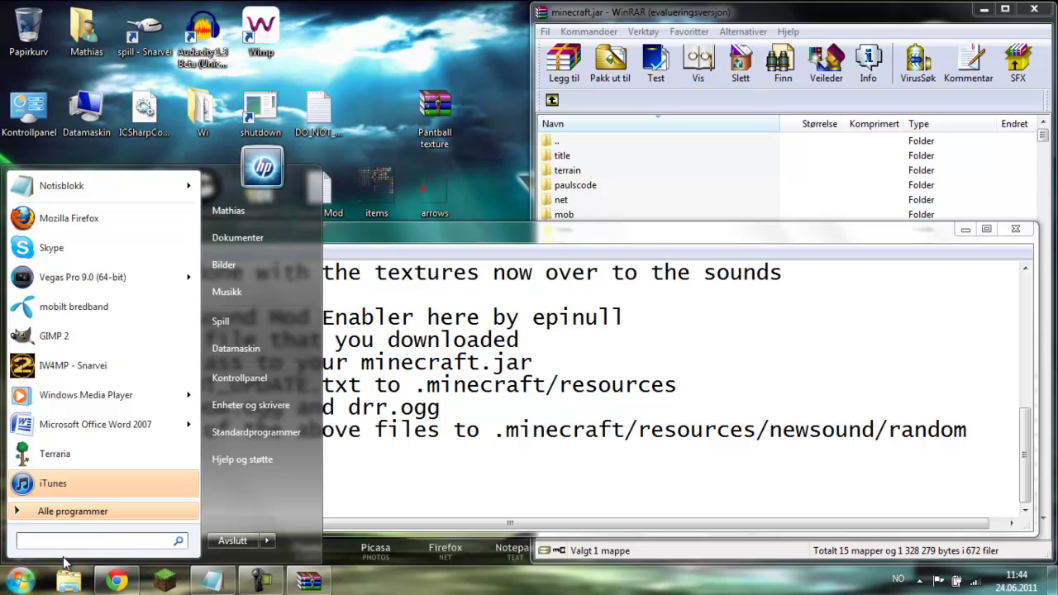
text(%appdata%)
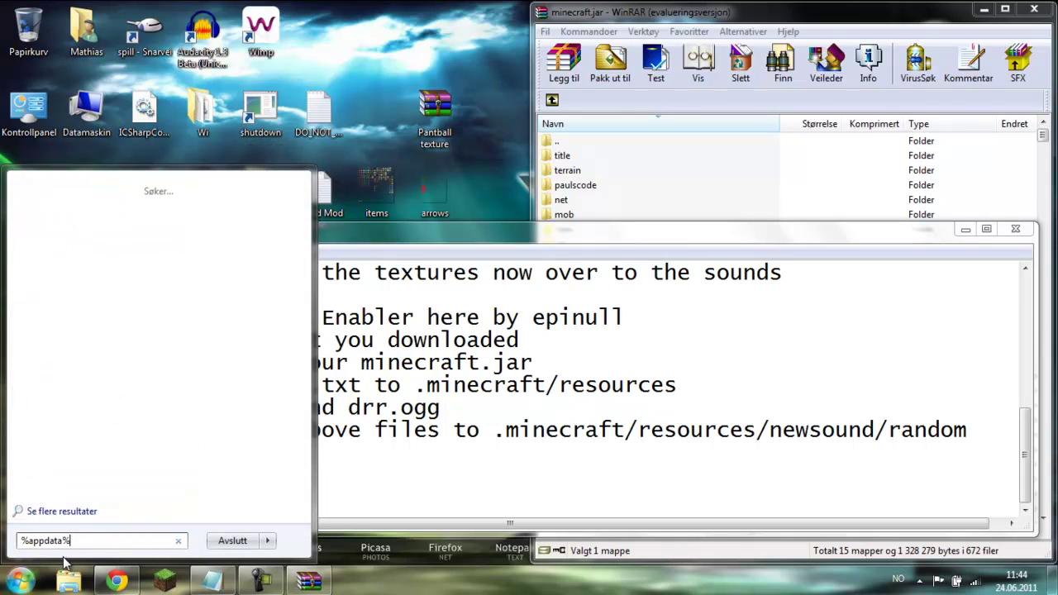
key(Return)
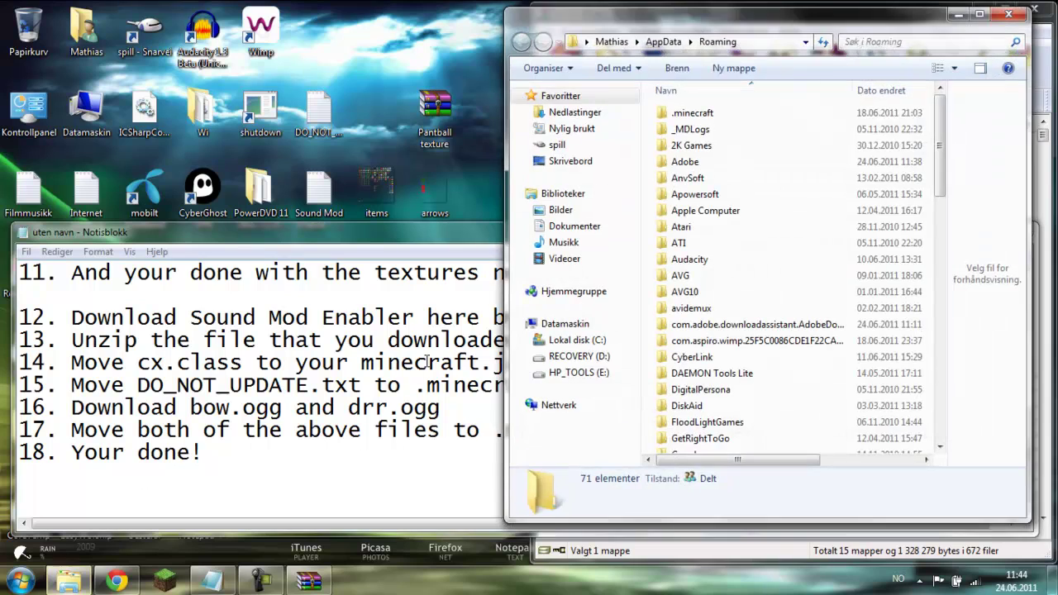
double_click(774, 119)
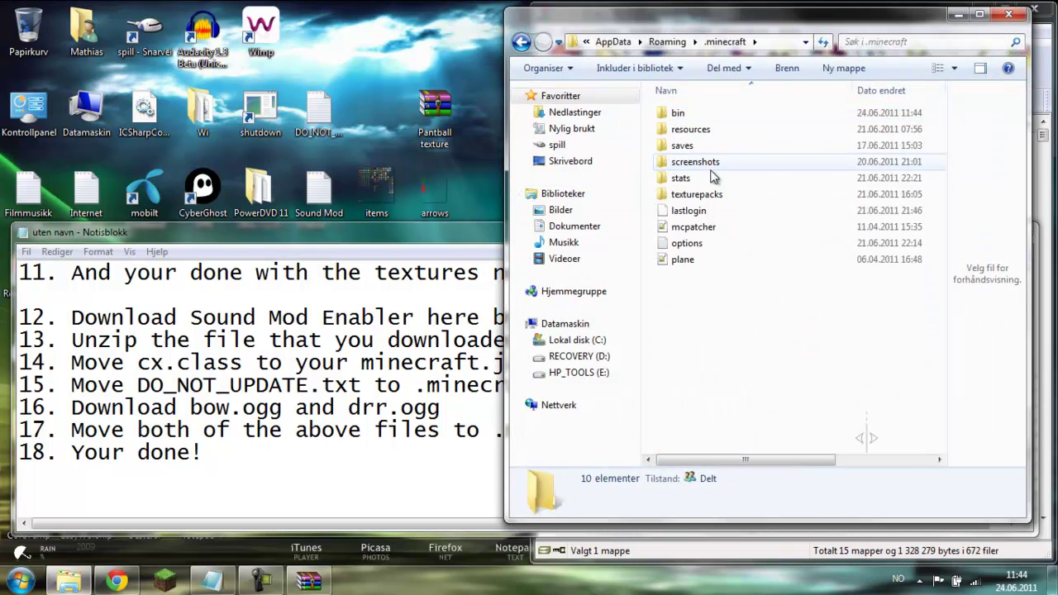
double_click(720, 133)
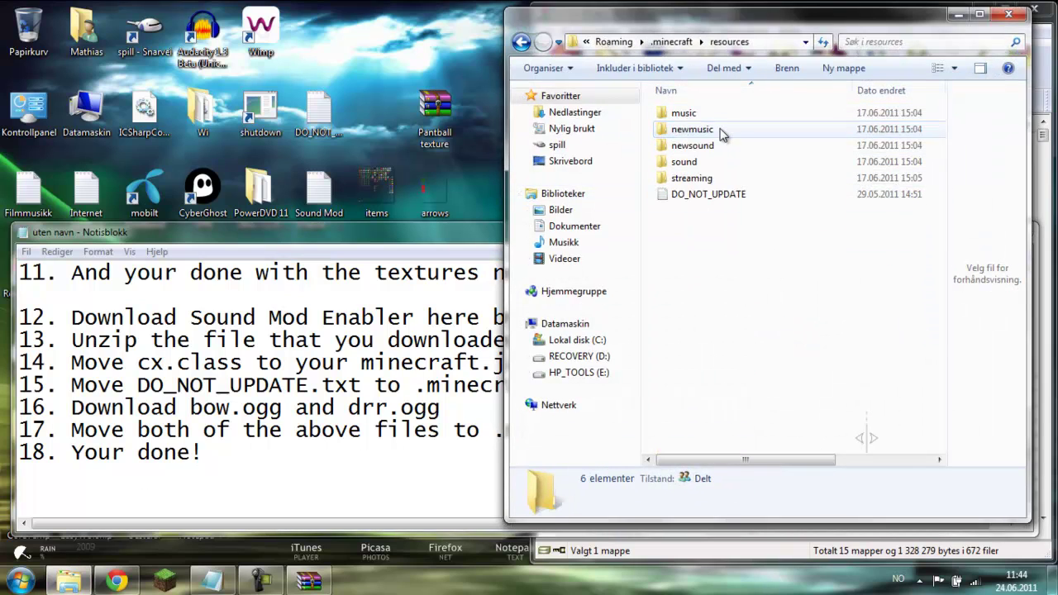
Move DO_NOT_UPDATE from the desktop into resources, replacing the old copy, and close the folder
click(384, 235)
click(963, 228)
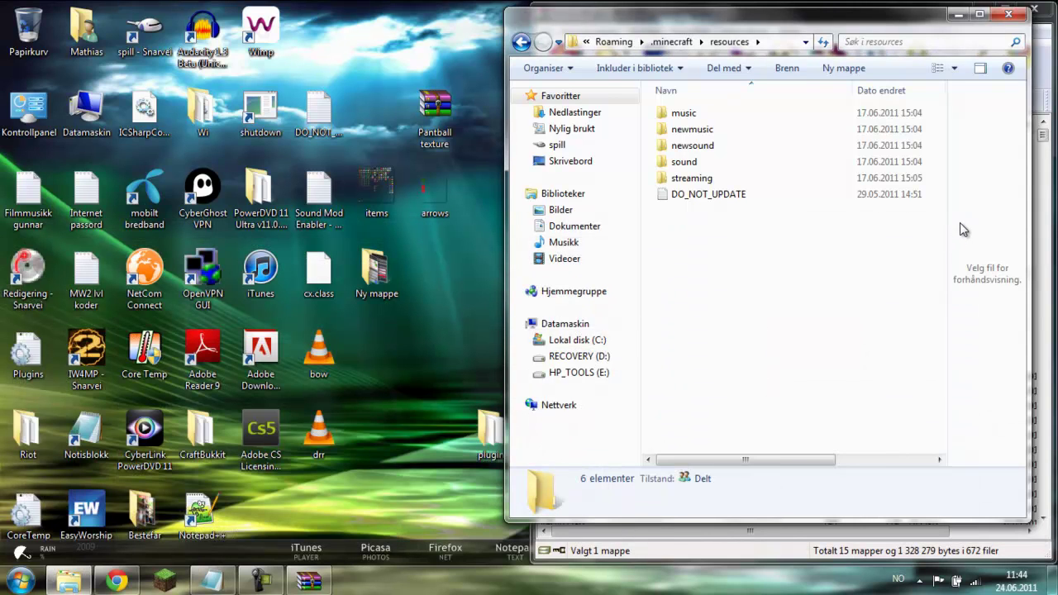
drag(323, 142, 839, 265)
click(465, 204)
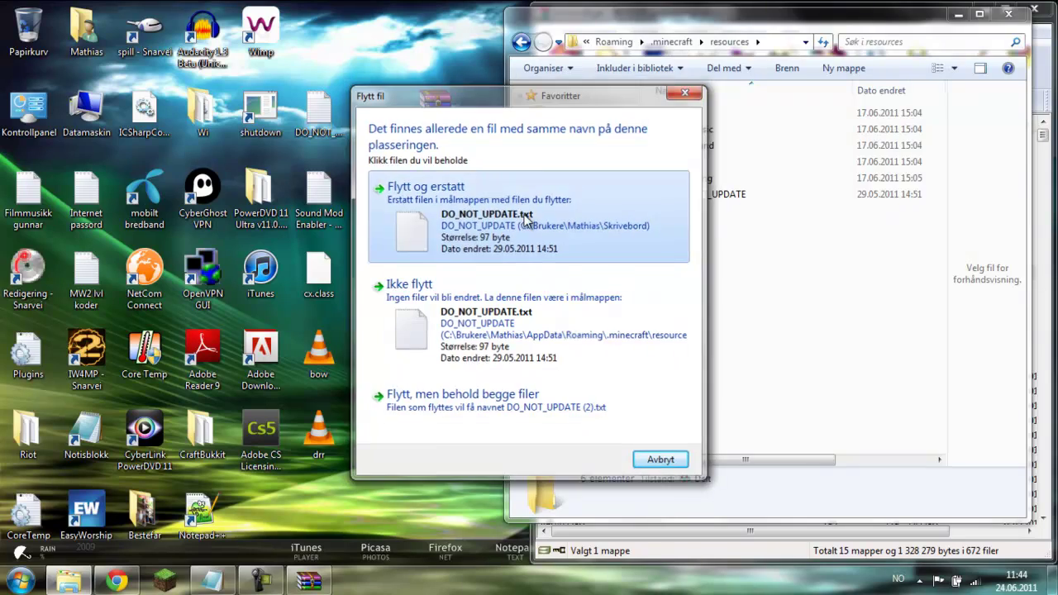
click(1004, 15)
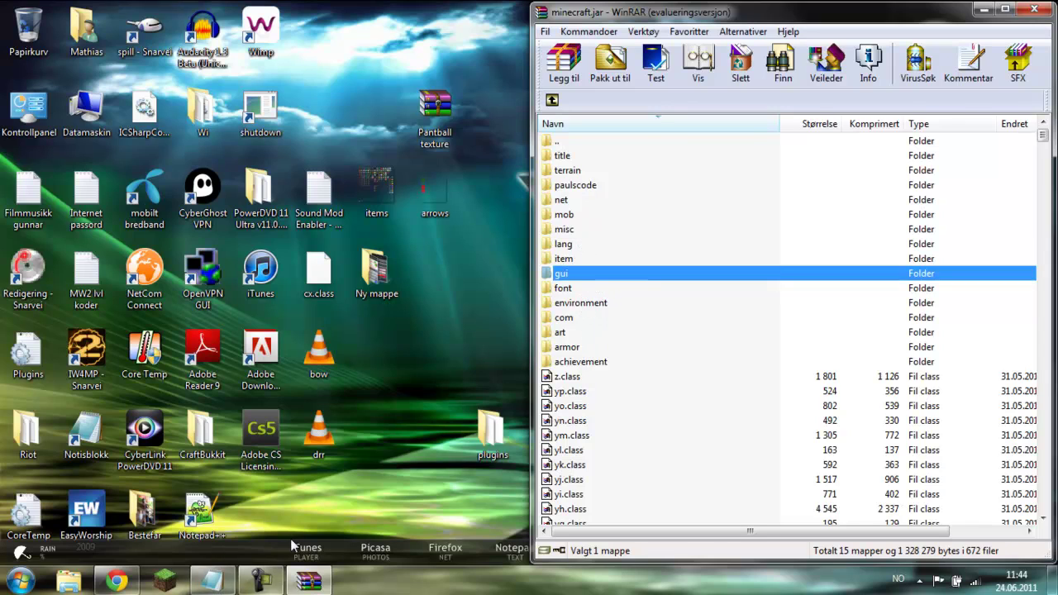
Check the notes for the newsound path, then open the %appdata% Roaming folder via Start search
click(212, 582)
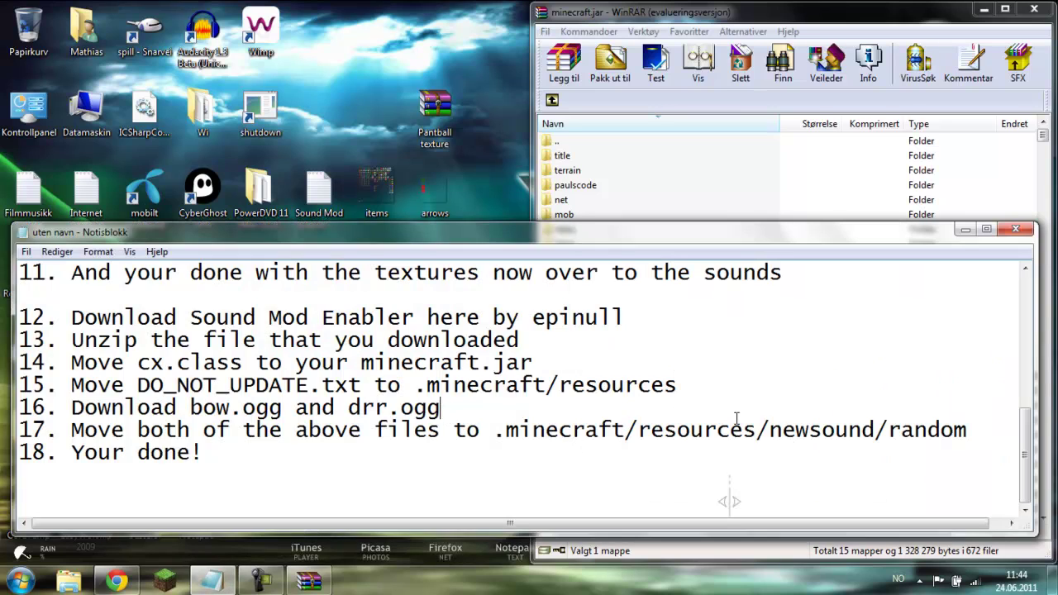
drag(756, 429, 878, 432)
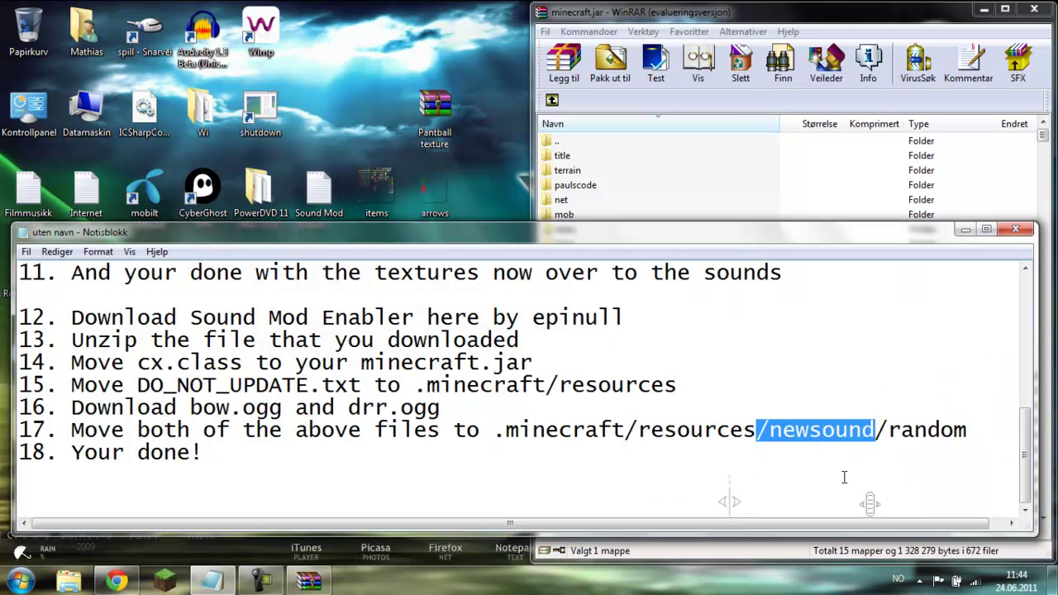
click(18, 581)
click(33, 542)
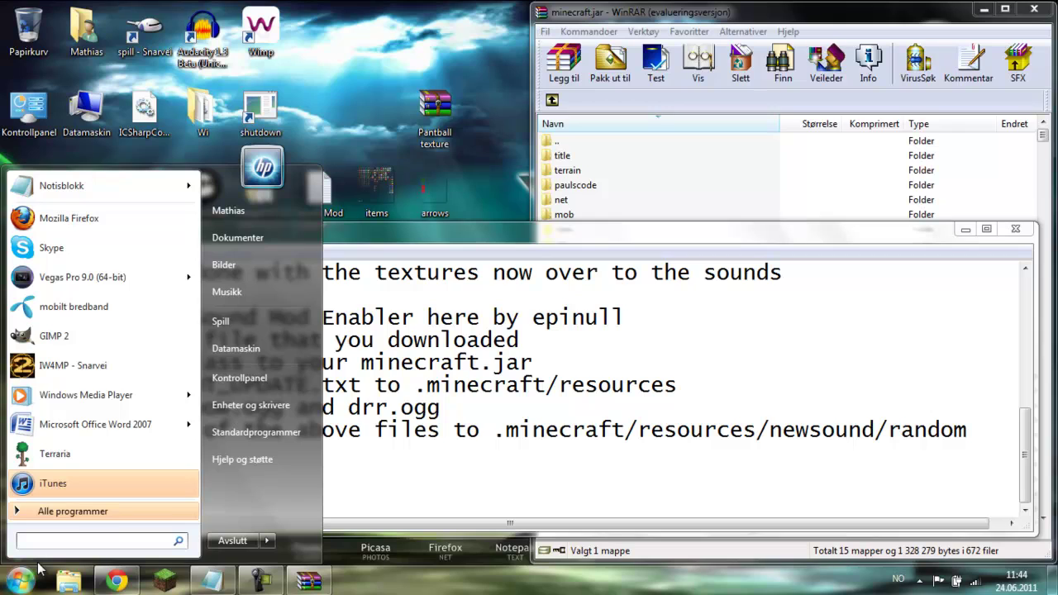
text(%appdata%)
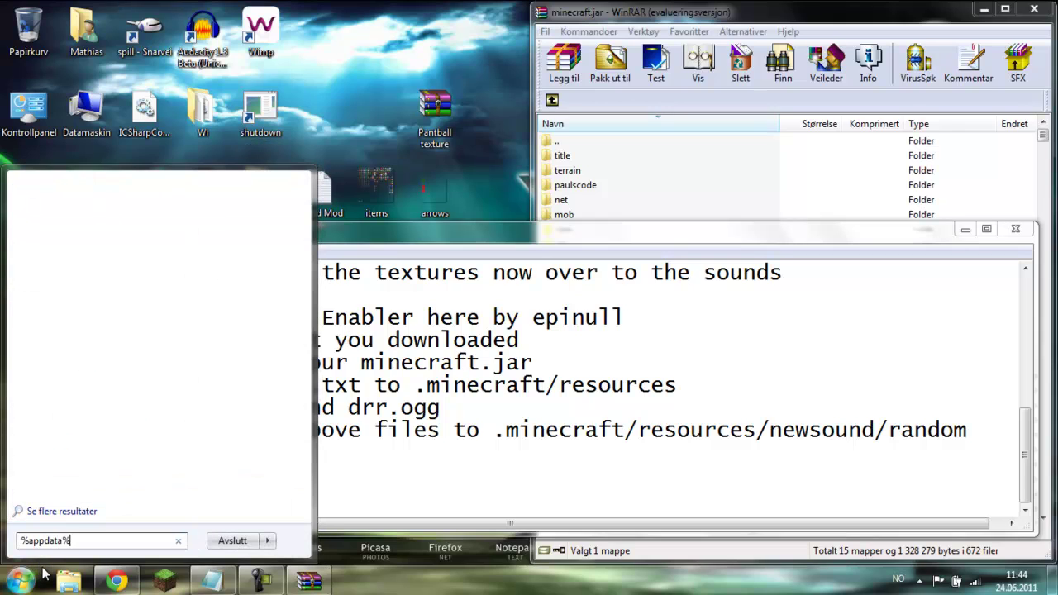
key(Return)
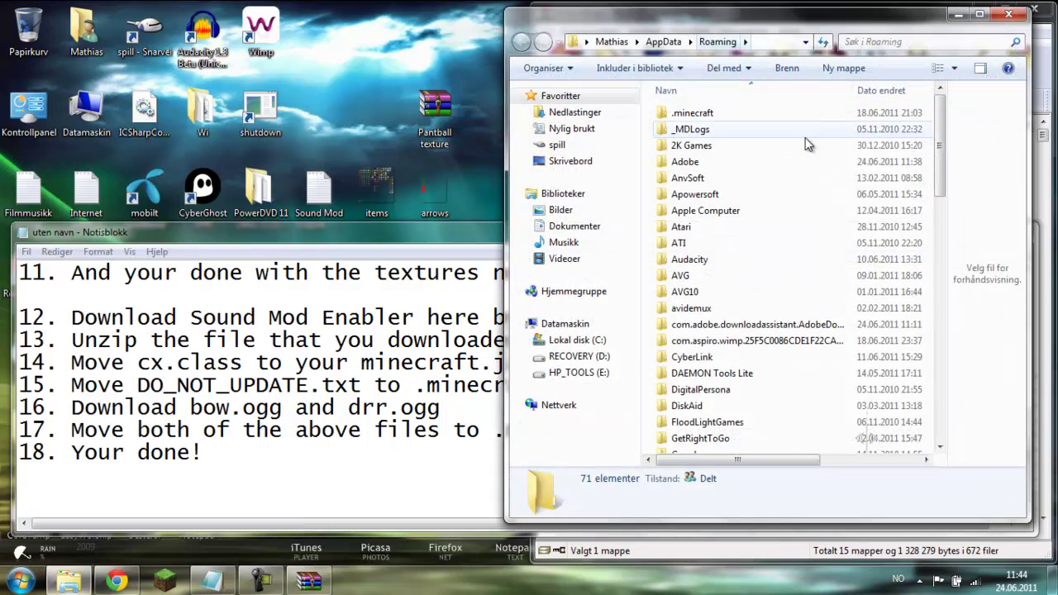
Browse into .minecraft\resources\newsound\random
double_click(724, 114)
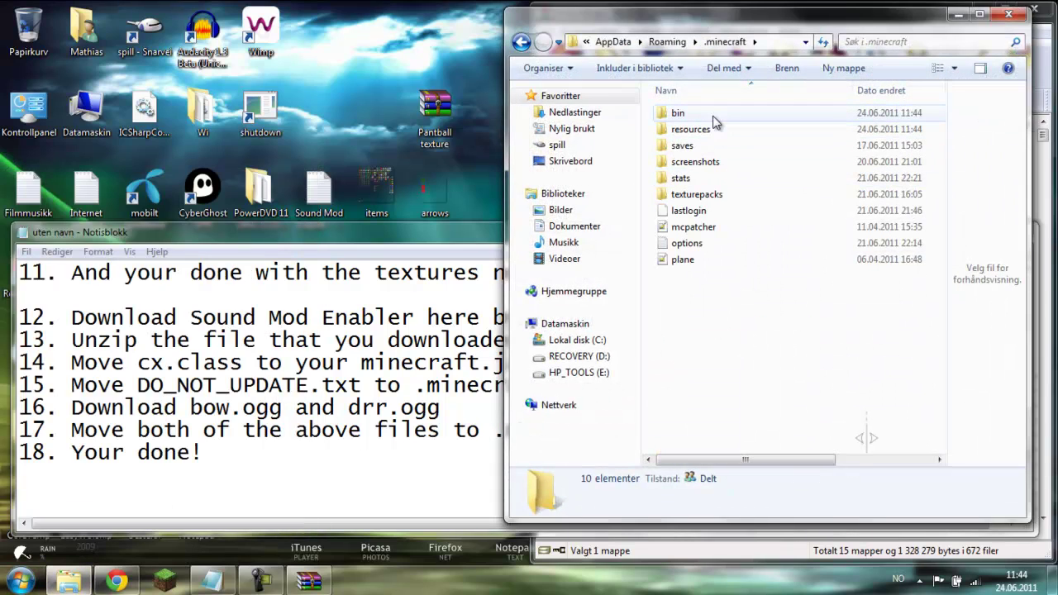
double_click(720, 130)
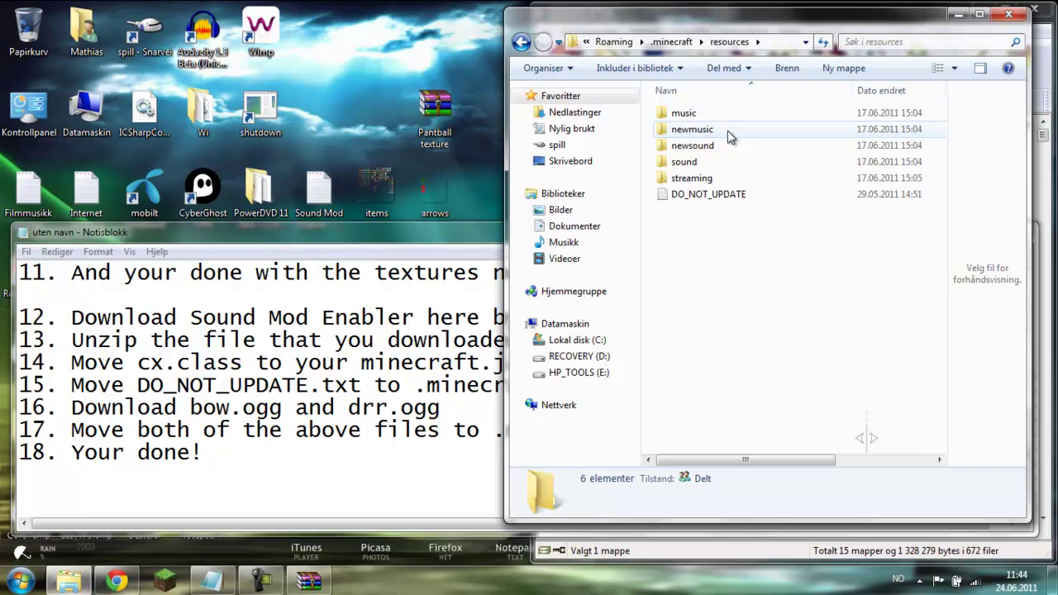
double_click(717, 147)
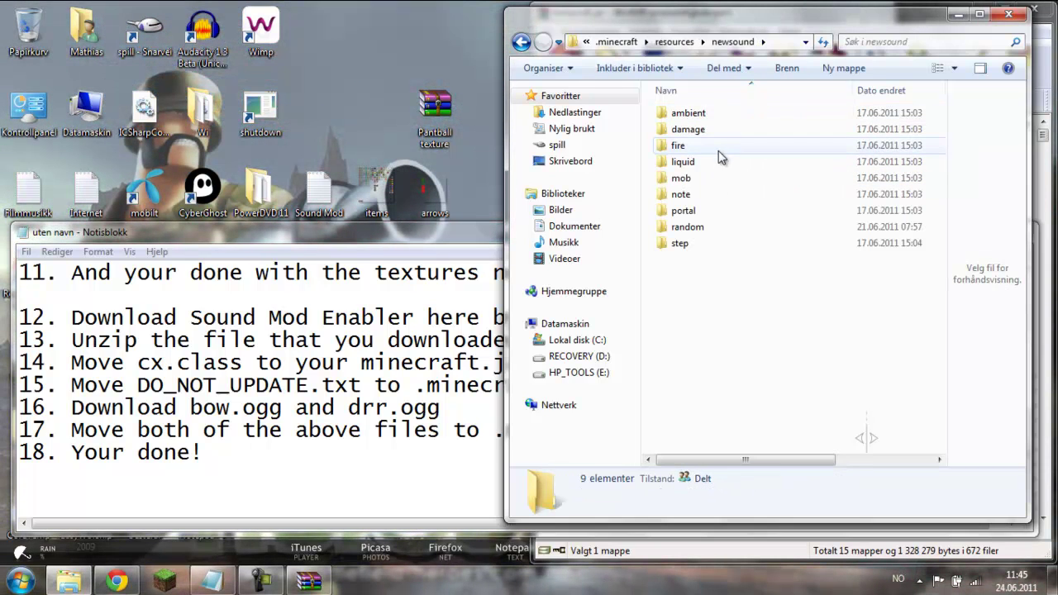
double_click(699, 227)
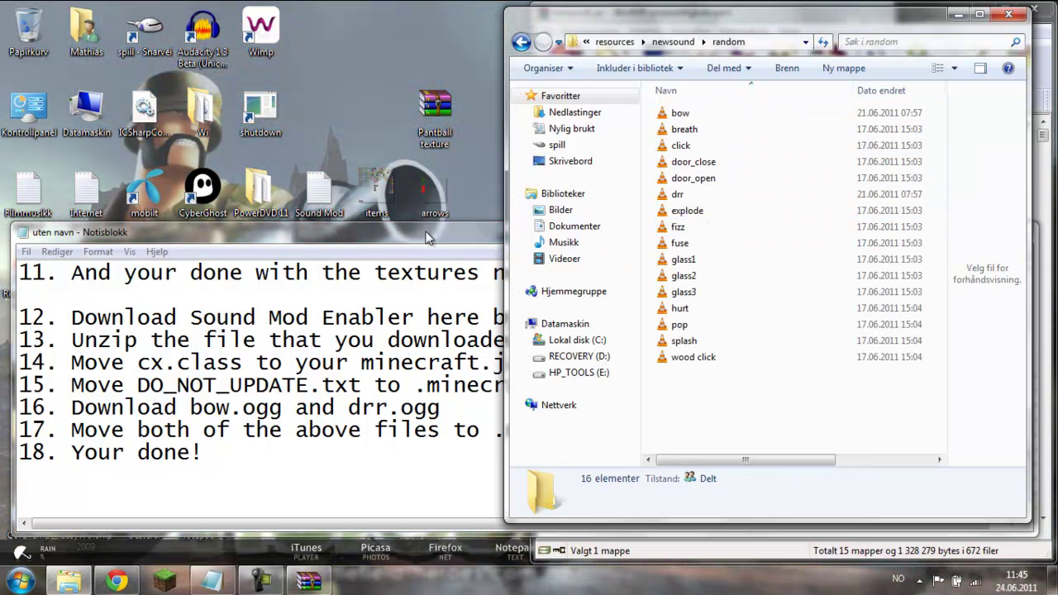
Move bow and drr from the desktop into random, replacing the existing bow.ogg and drr.ogg
drag(427, 237, 434, 472)
drag(320, 353, 753, 413)
click(449, 191)
click(470, 217)
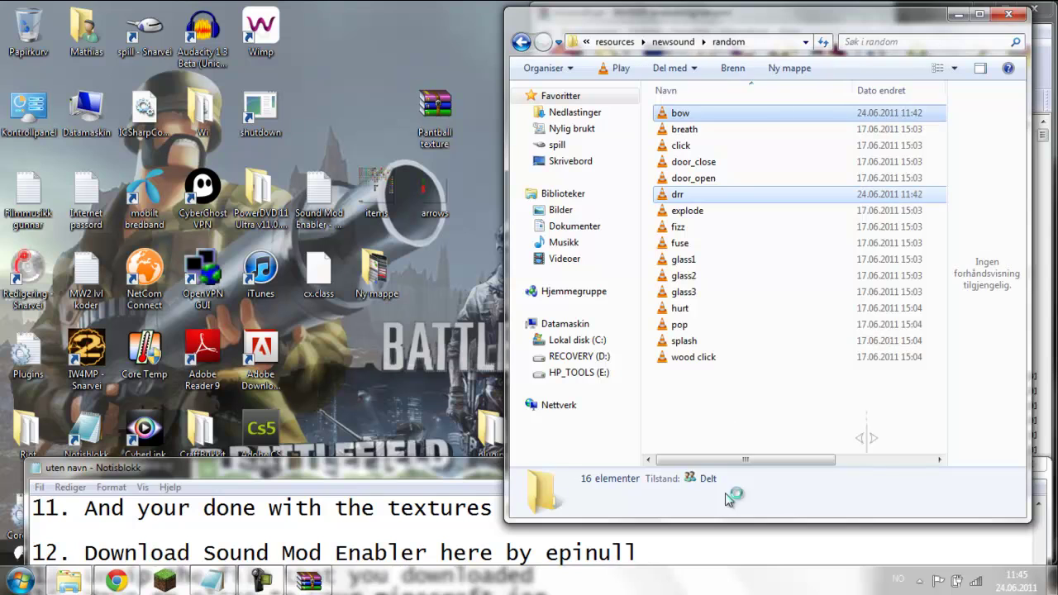
drag(456, 475, 450, 211)
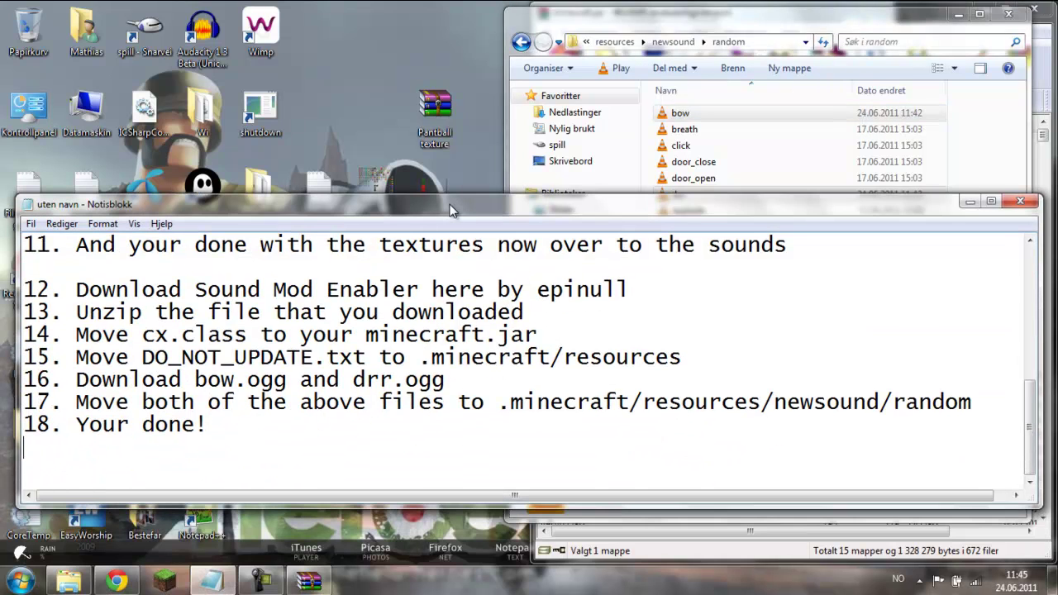
Minimize the unsaved notes and the random folder, close minecraft.jar, and return to the Paintball thread
click(1020, 201)
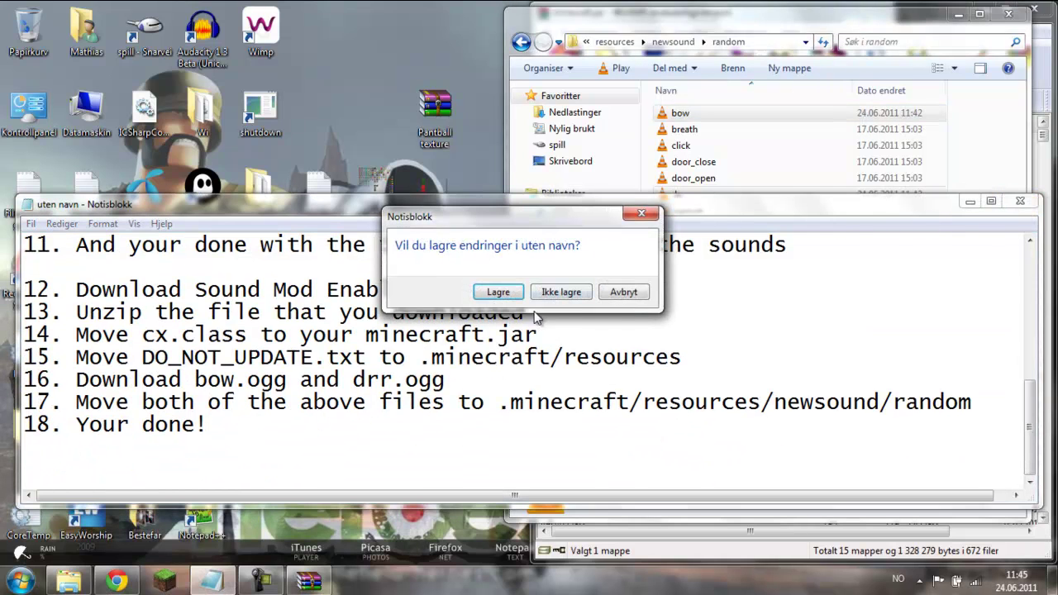
click(624, 293)
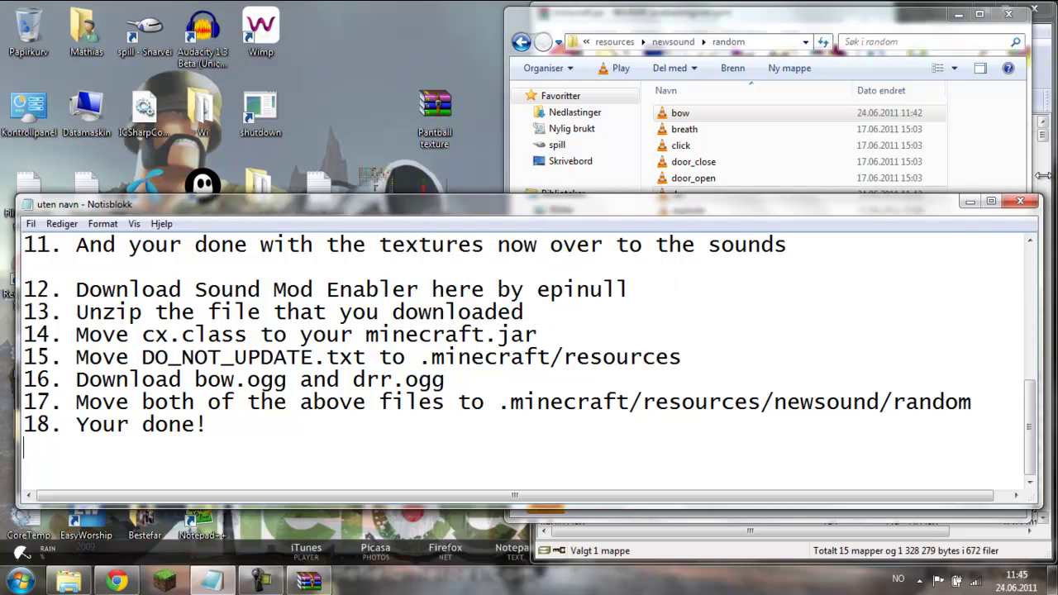
click(969, 201)
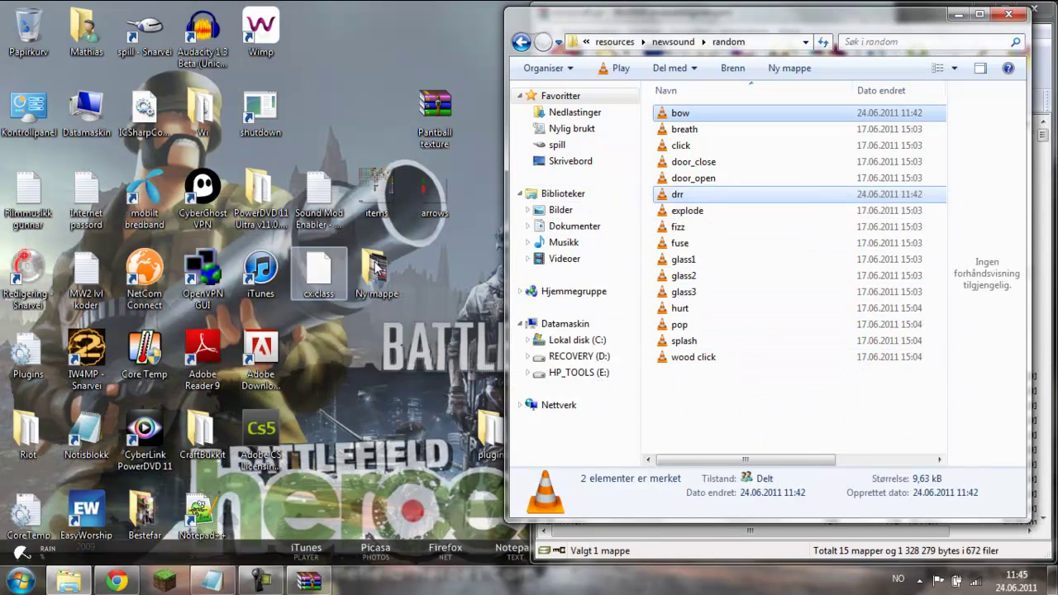
click(958, 17)
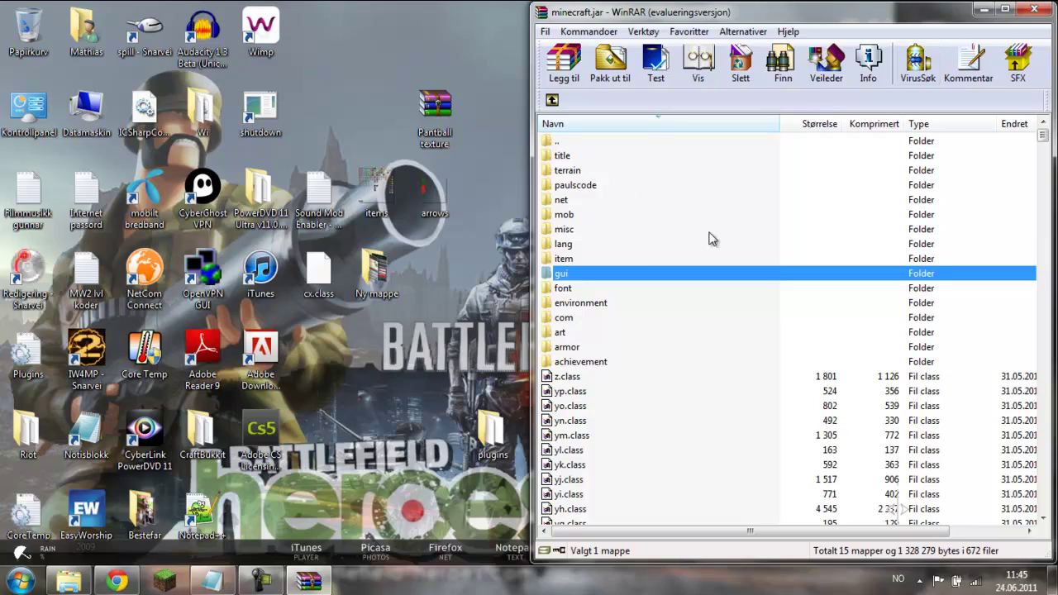
click(1043, 10)
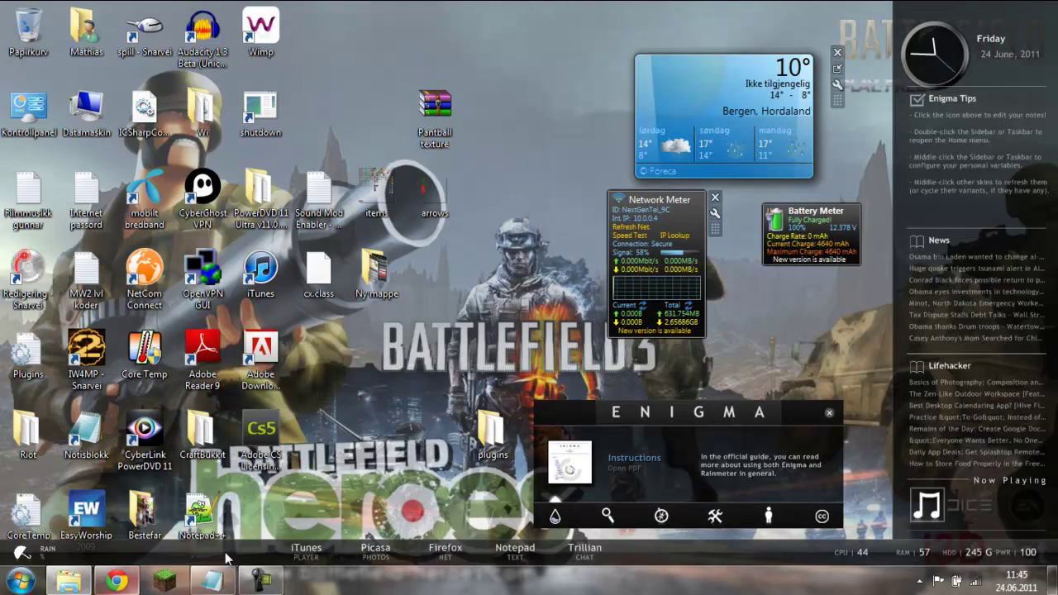
click(157, 555)
scroll(464, 486, down, 15)
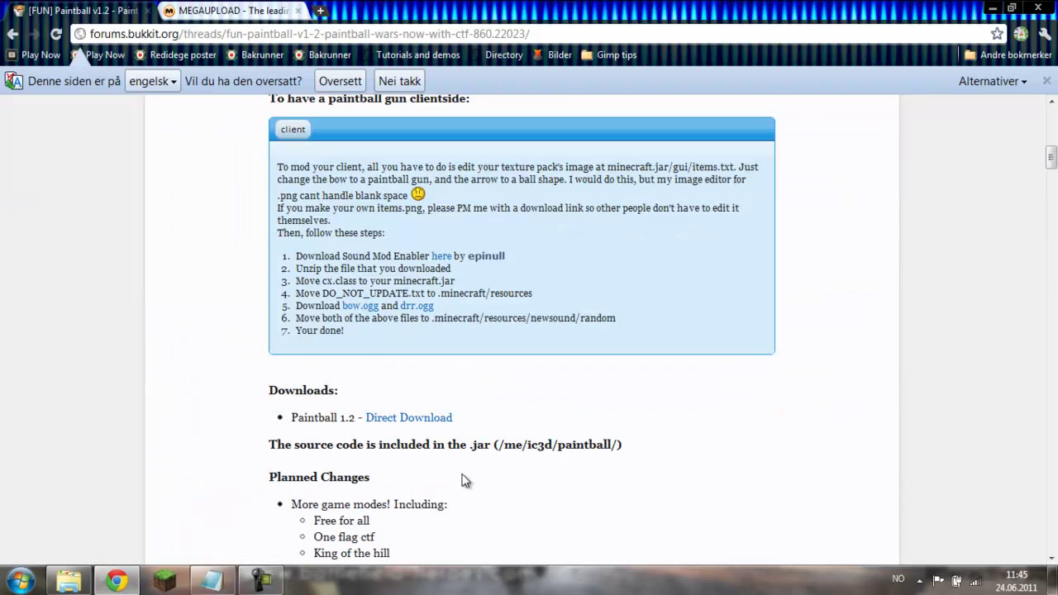
scroll(464, 480, up, 10)
scroll(463, 480, down, 3)
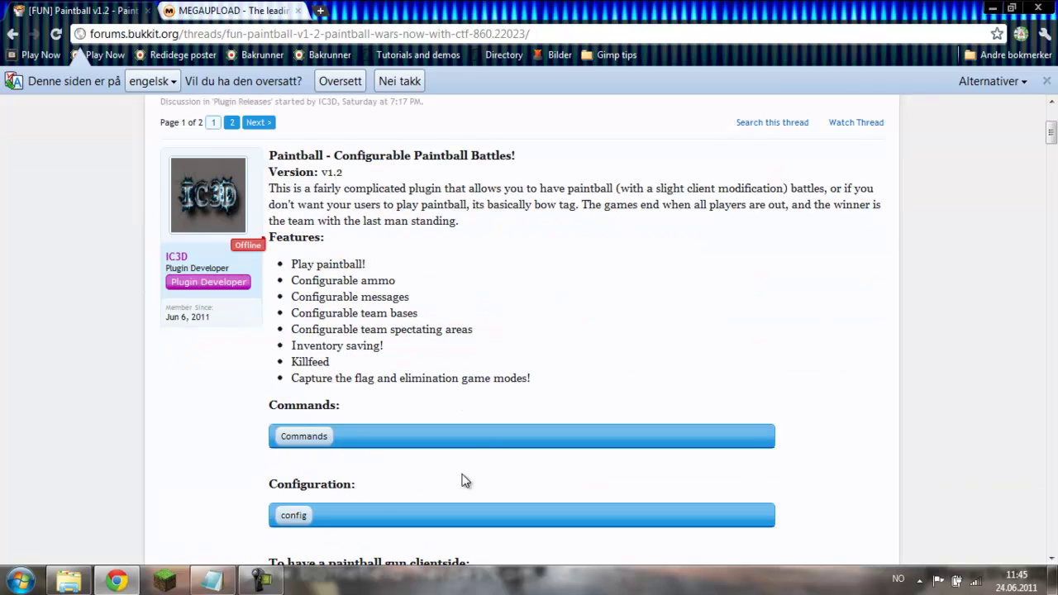